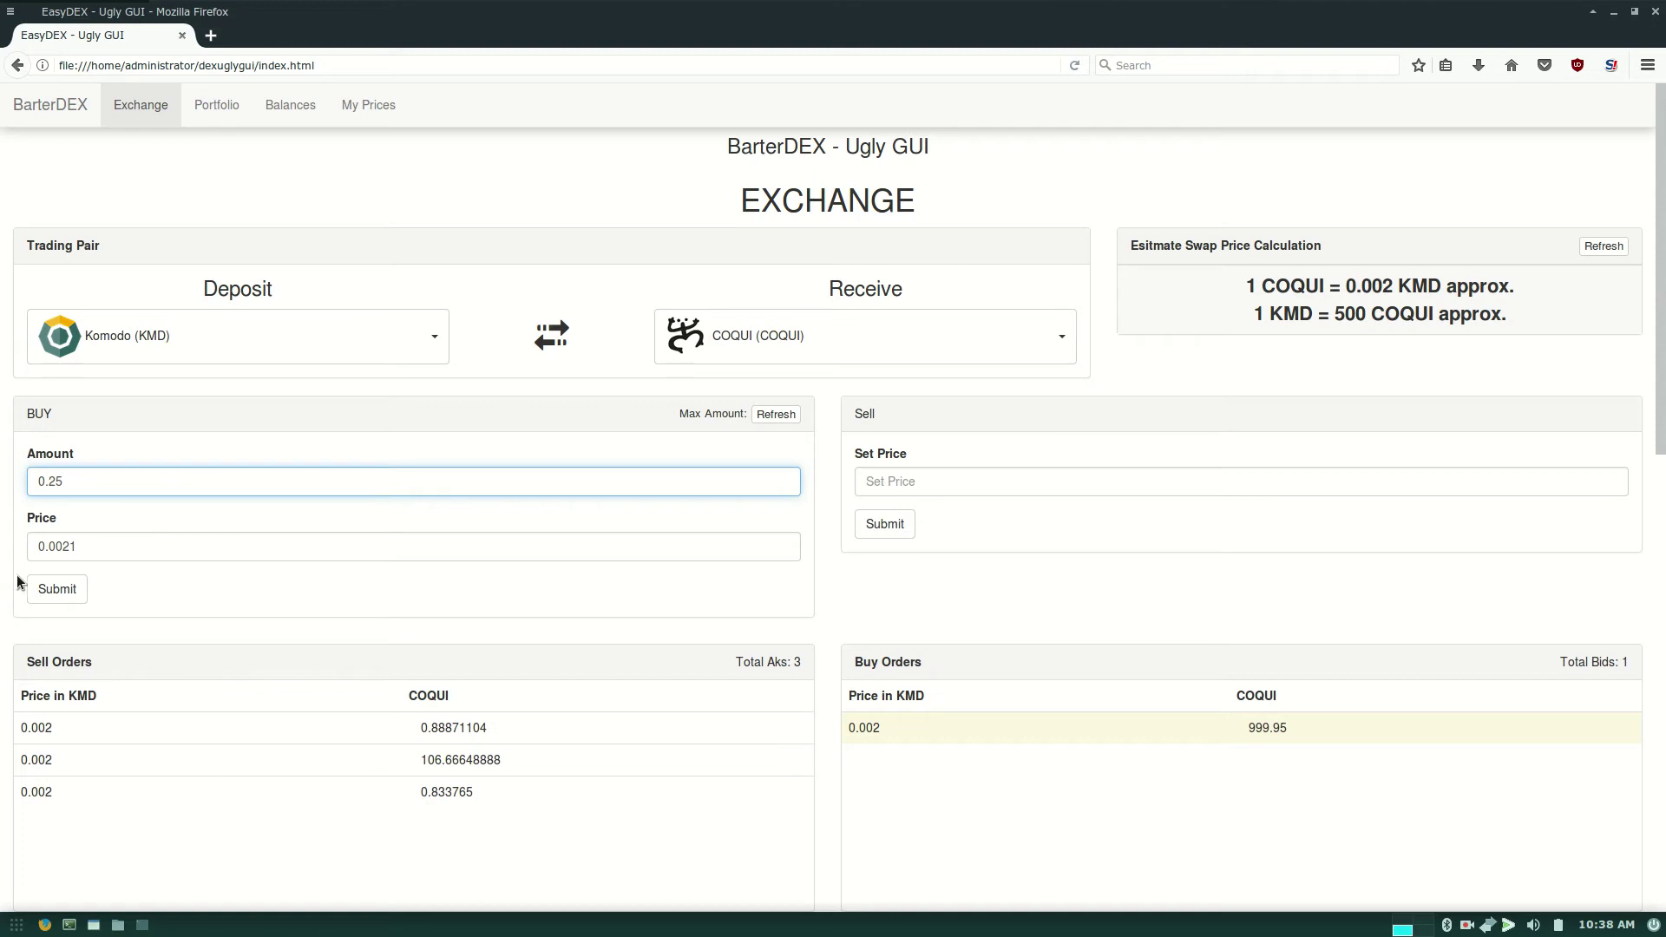
Submit the buy order for COQUI against KMD with amount 0.25 and price 0.0021.
click(50, 585)
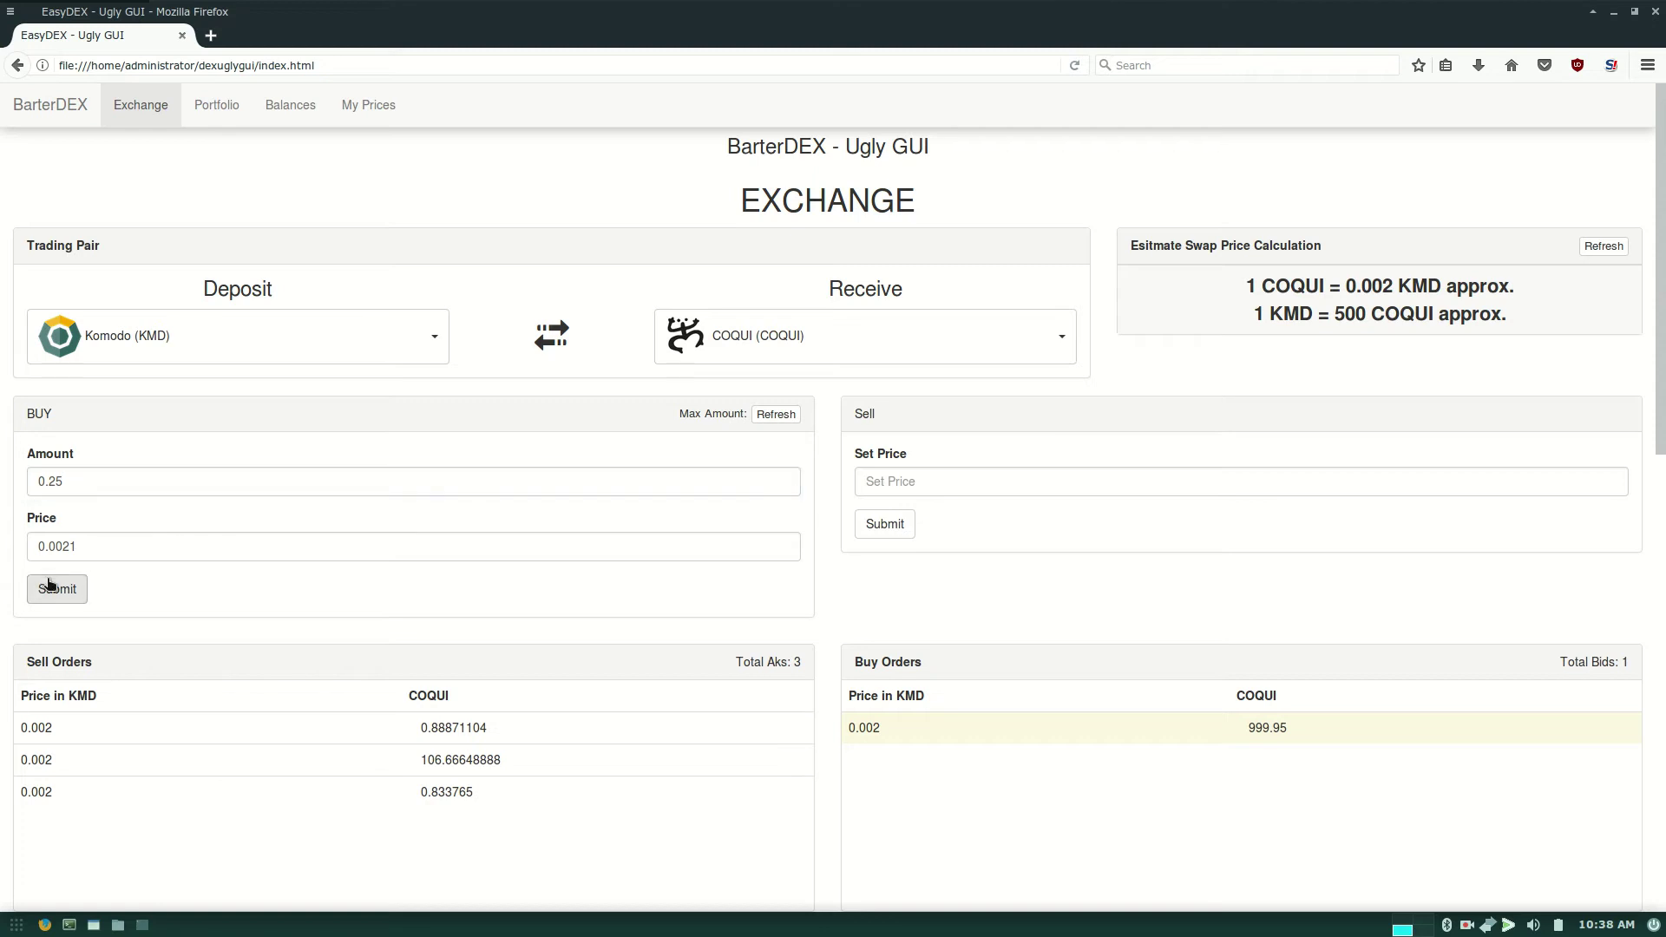
scroll(364, 569, down, 10)
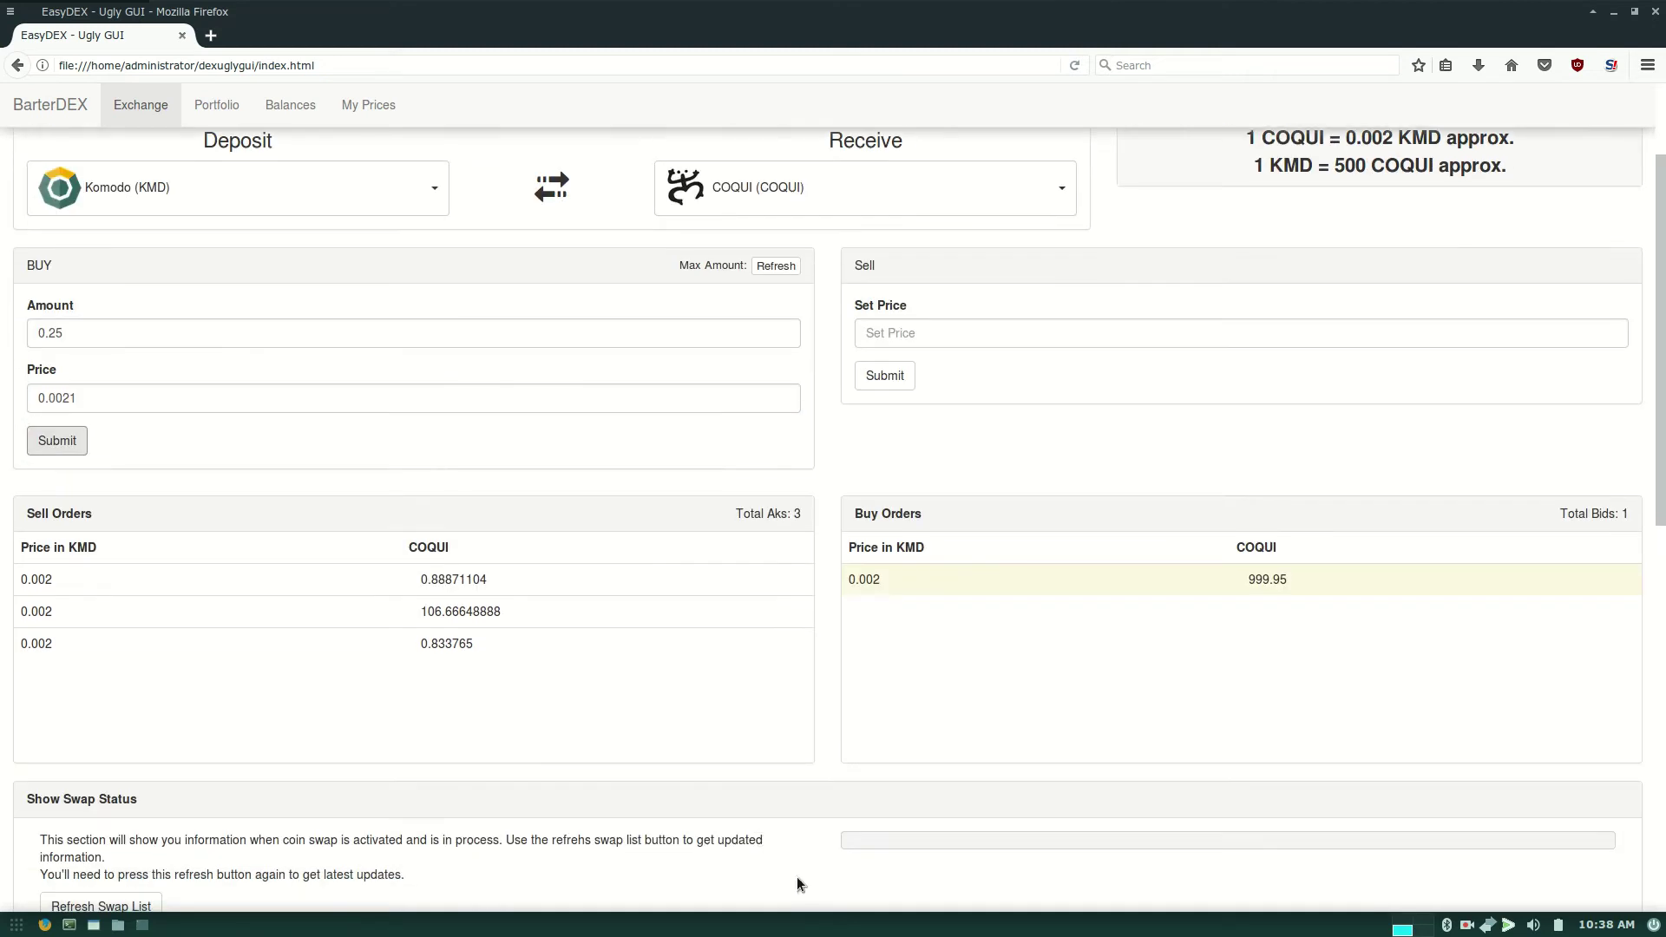
scroll(521, 820, down, 2)
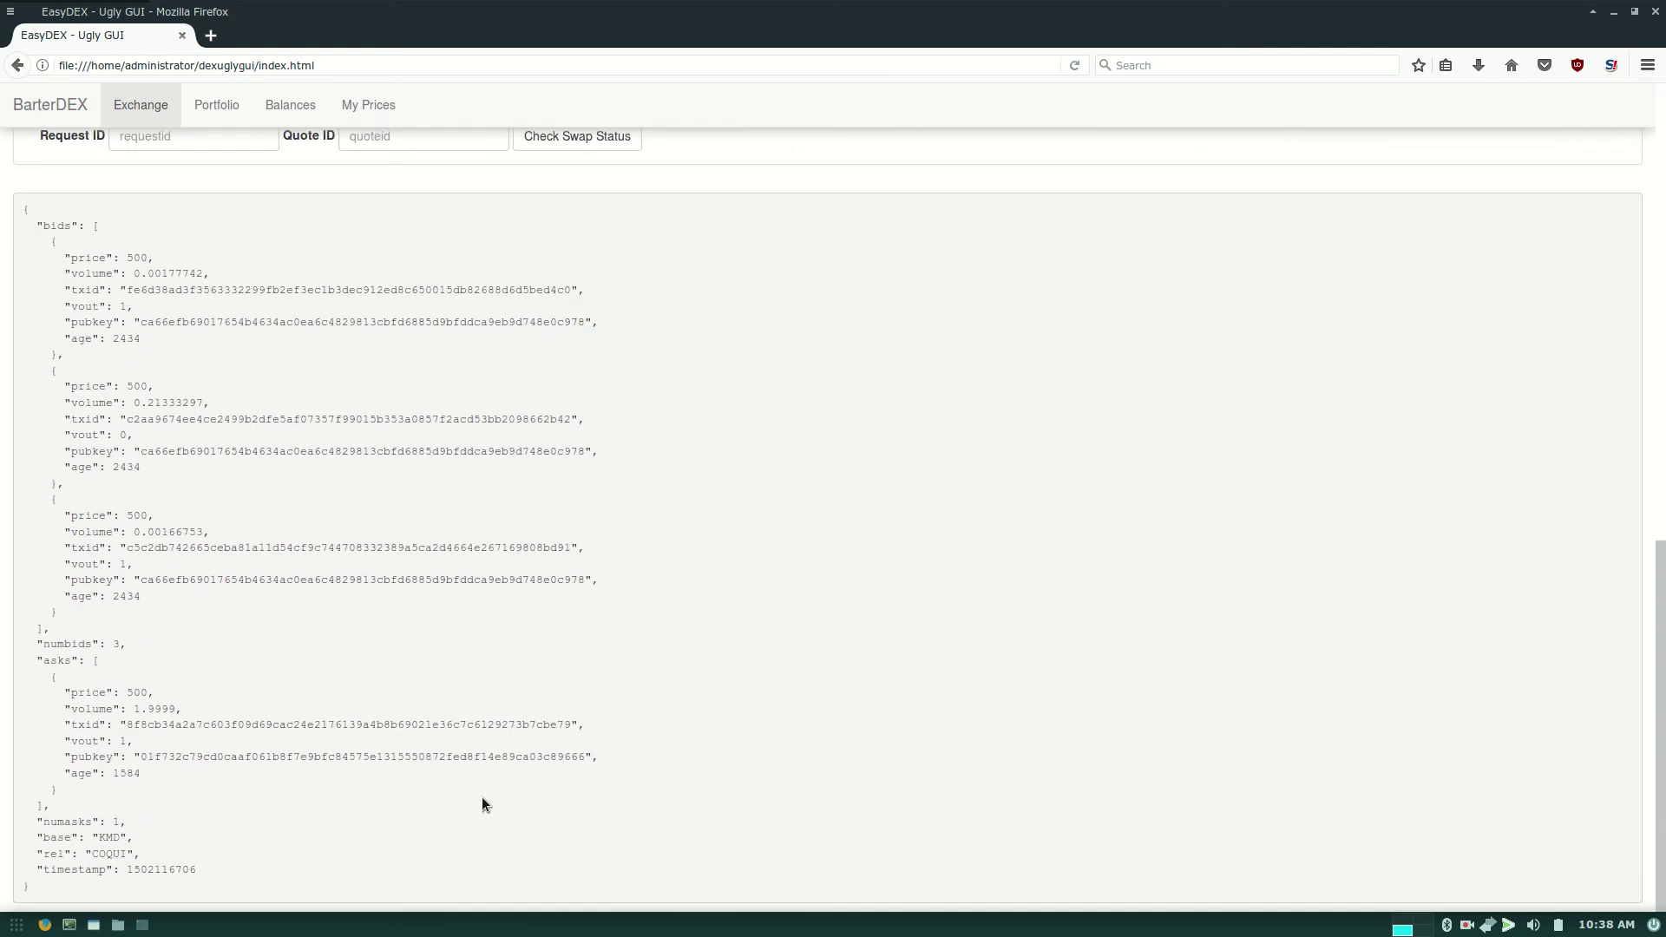
Review the order books and refresh the swap list to check the submitted order's swap.
scroll(481, 796, up, 12)
scroll(483, 798, up, 1)
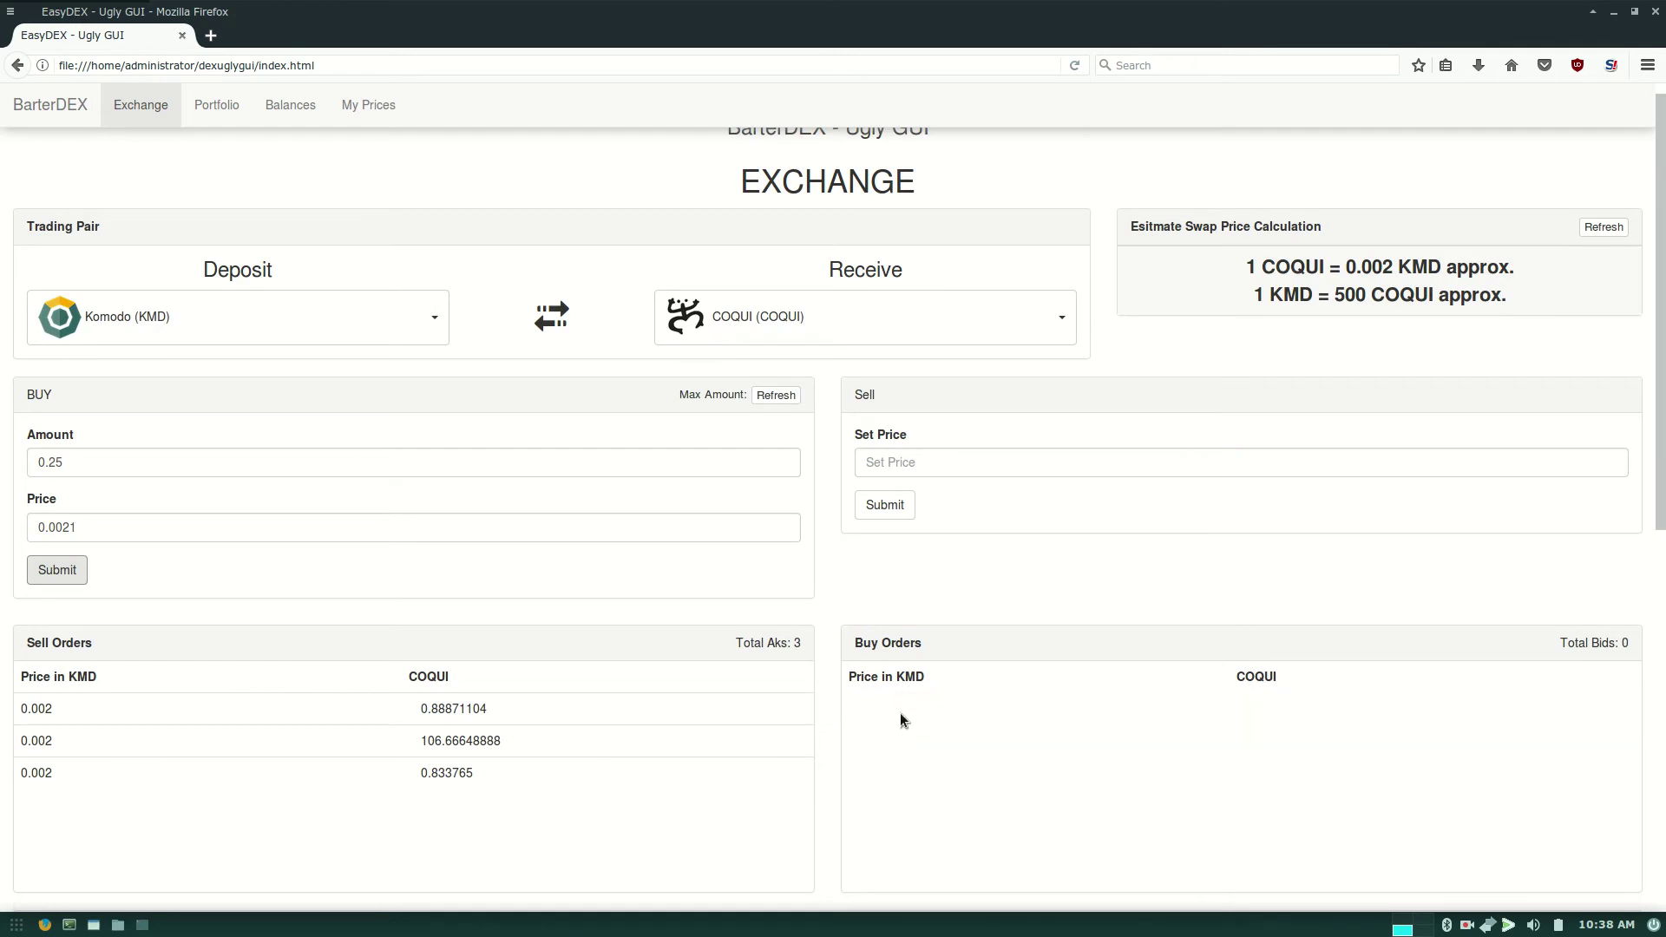
scroll(899, 711, down, 10)
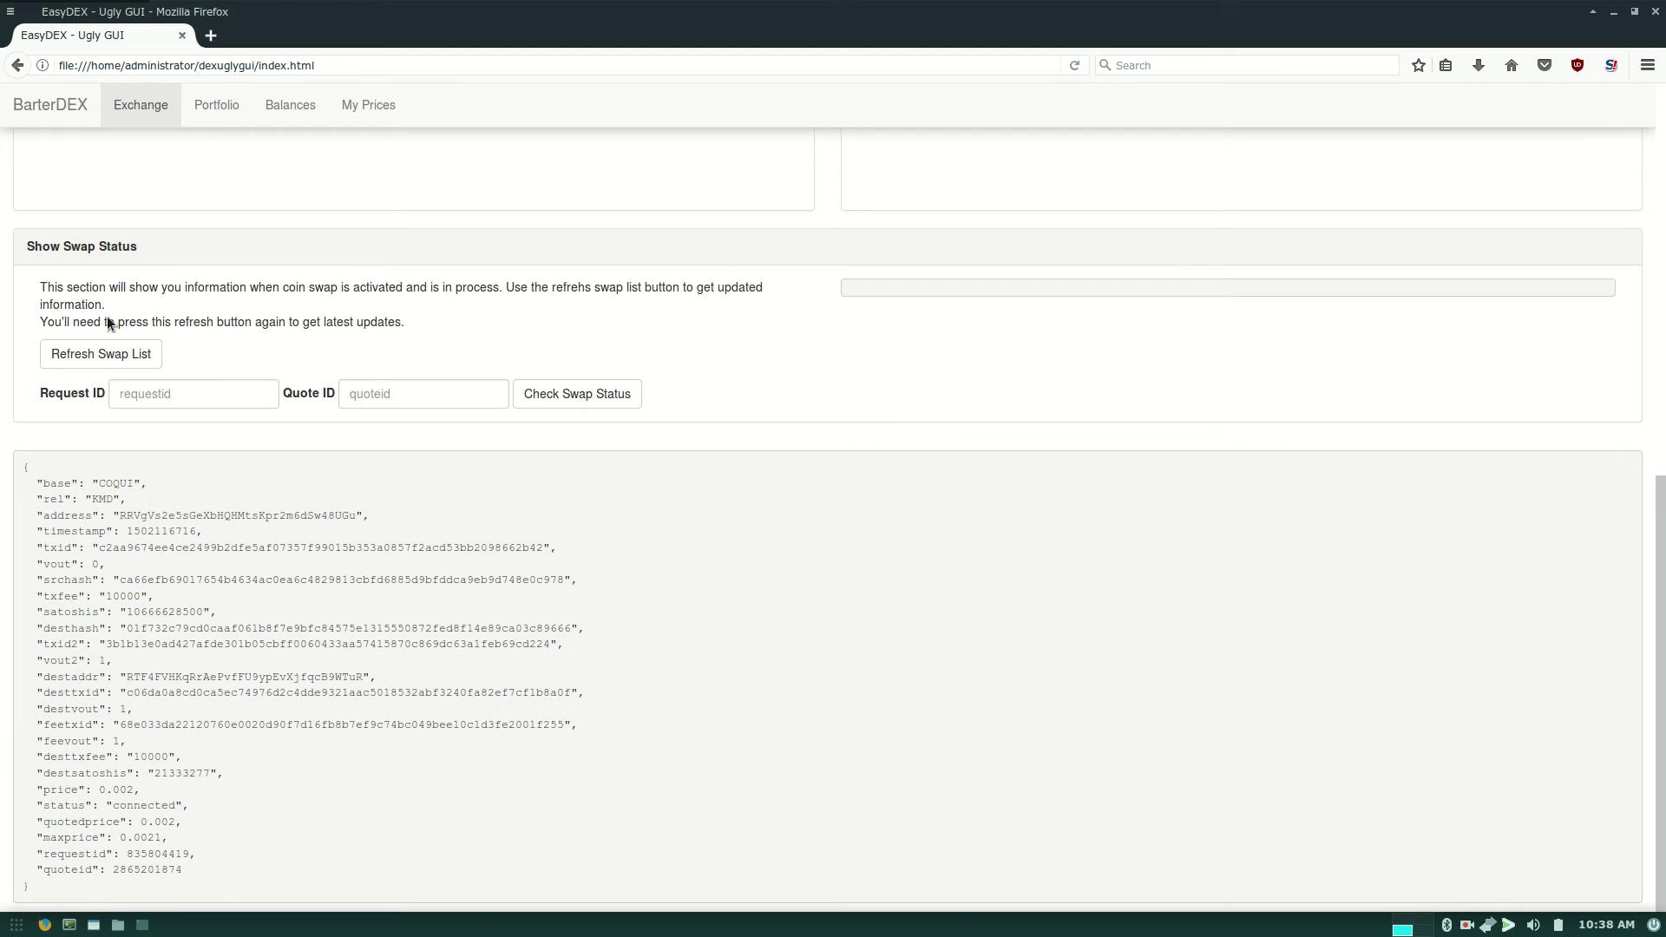
click(109, 358)
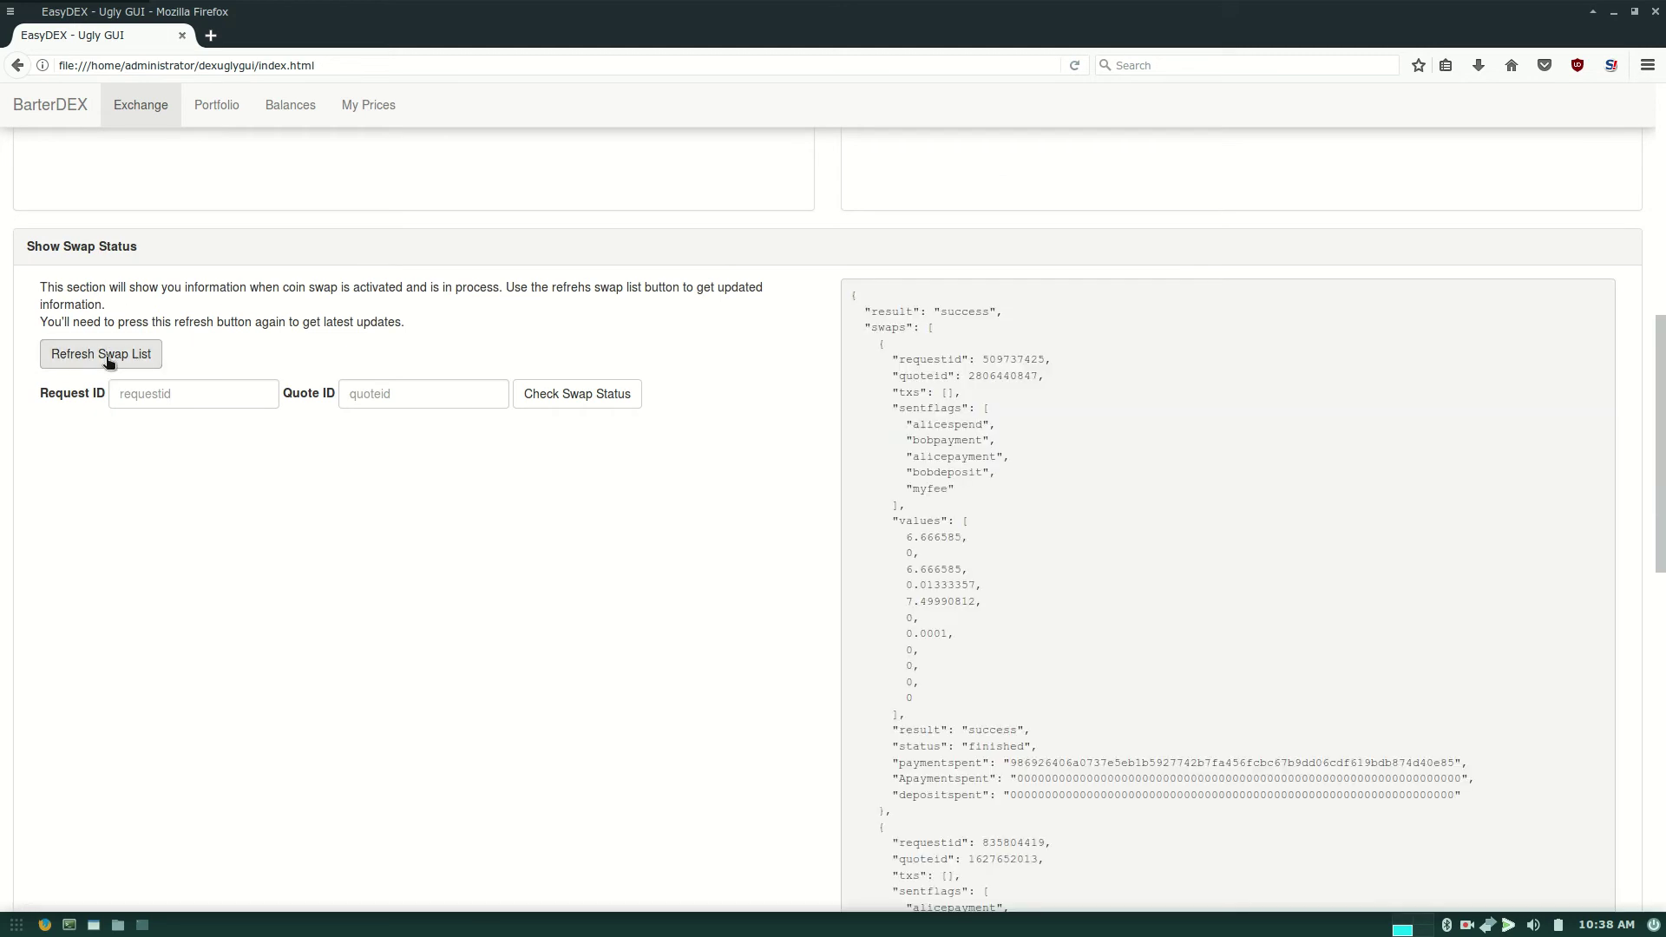
Try to submit the same buy order again with amount 0.25 and price 0.0021, and read the response output.
scroll(104, 360, up, 7)
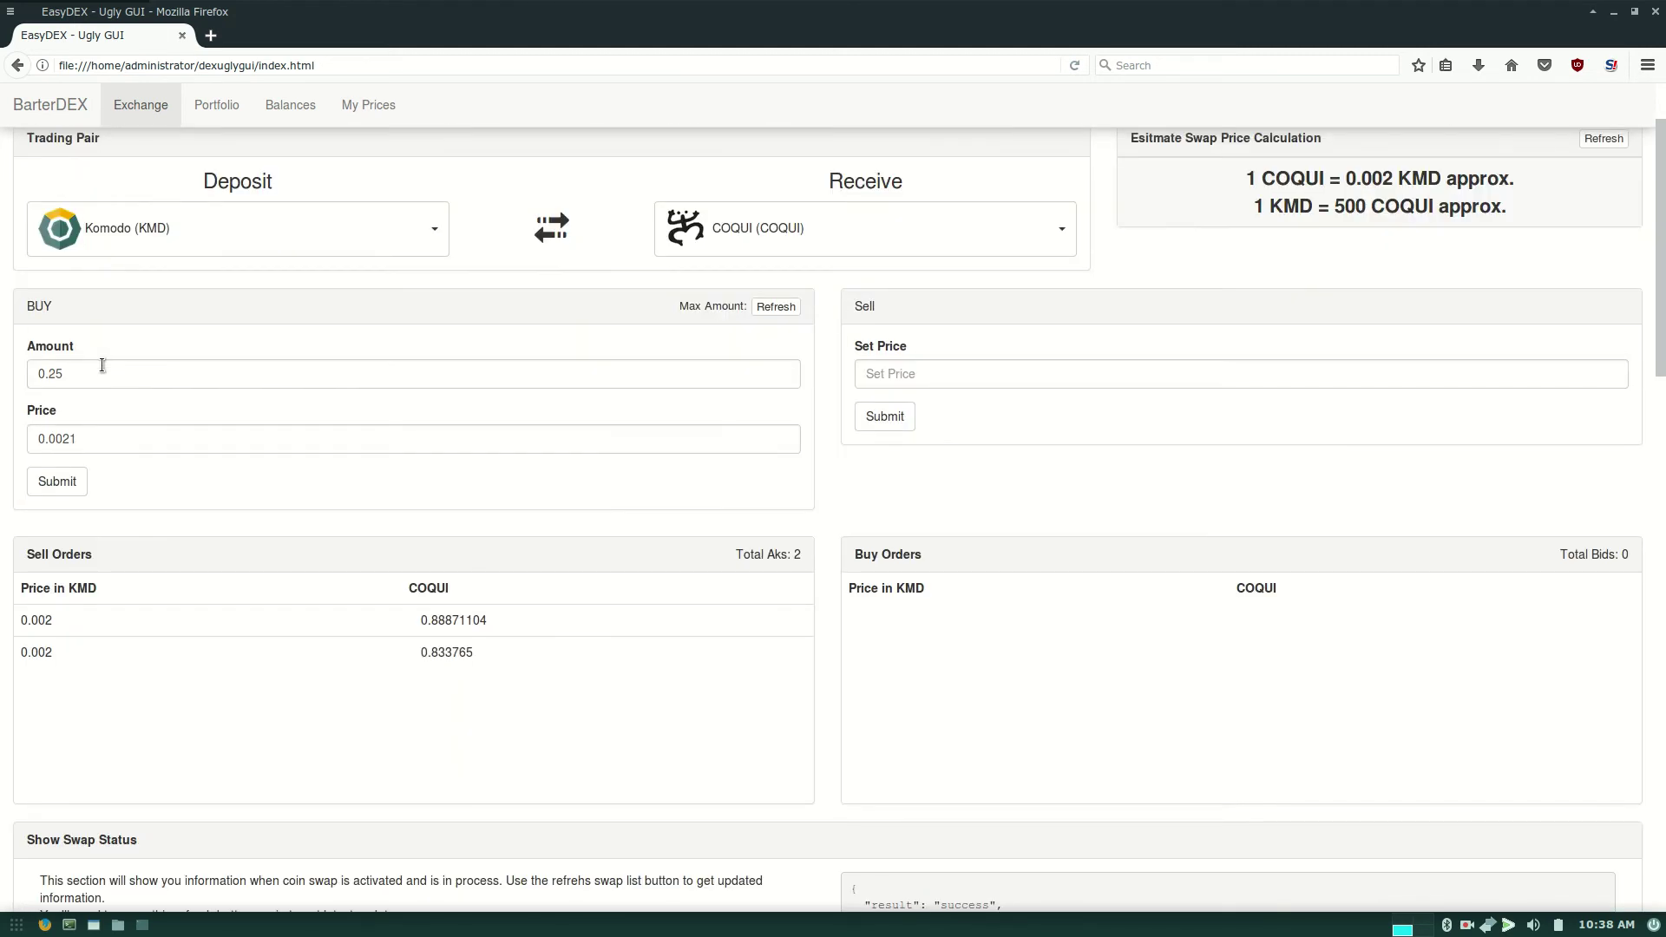
scroll(101, 367, up, 3)
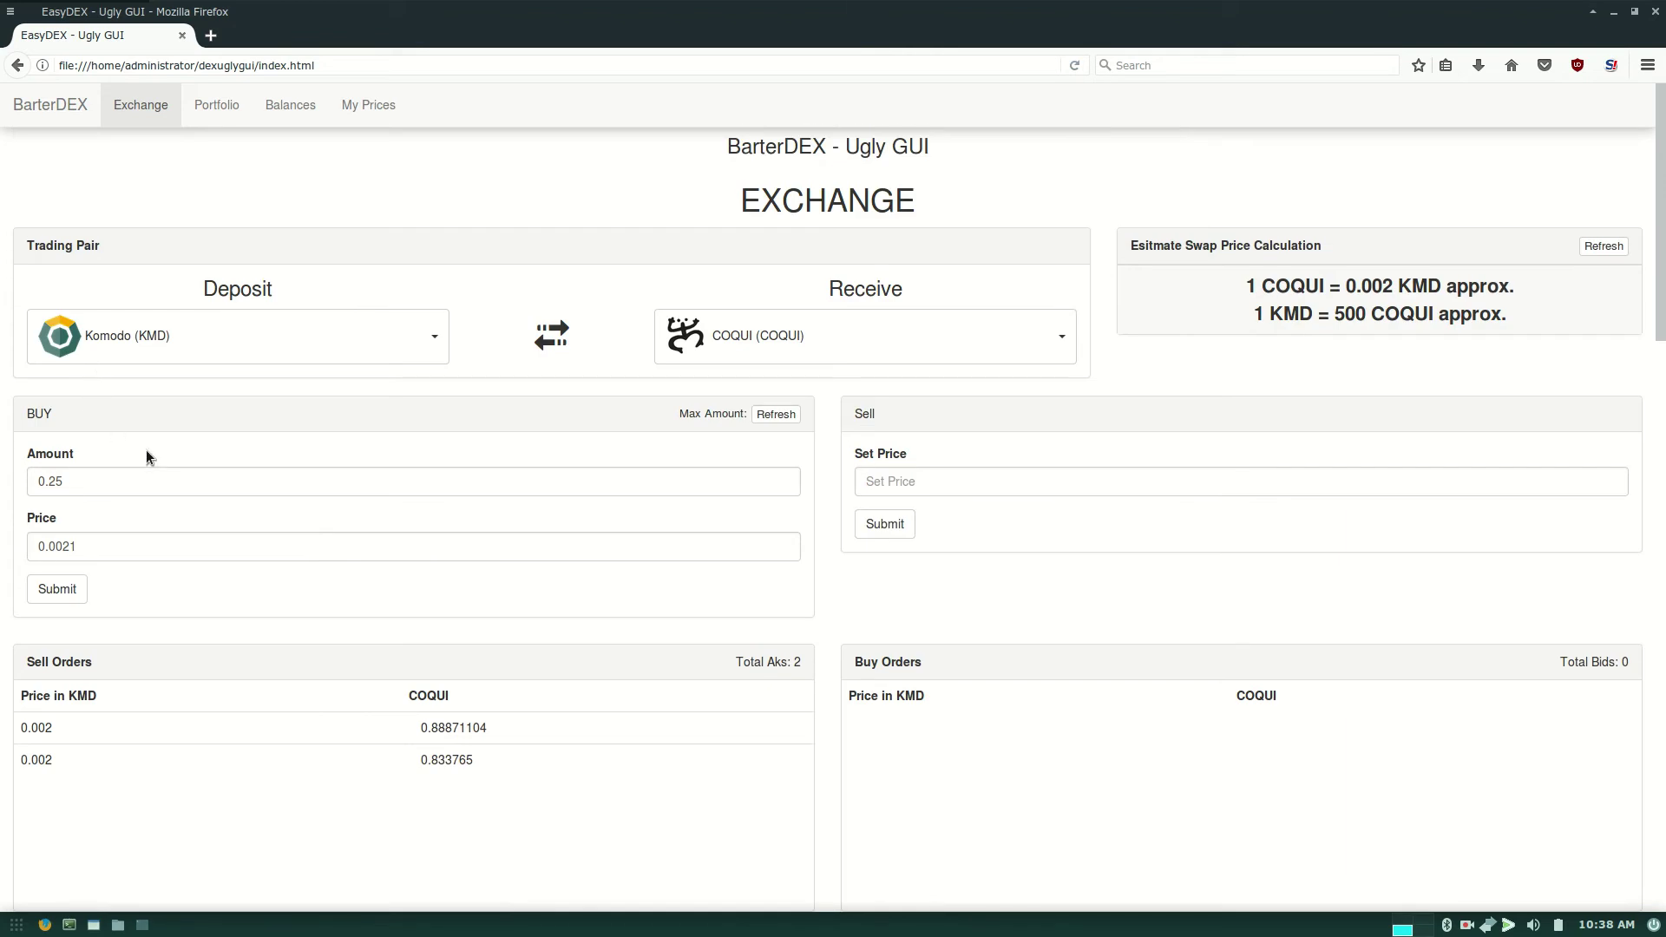
click(48, 593)
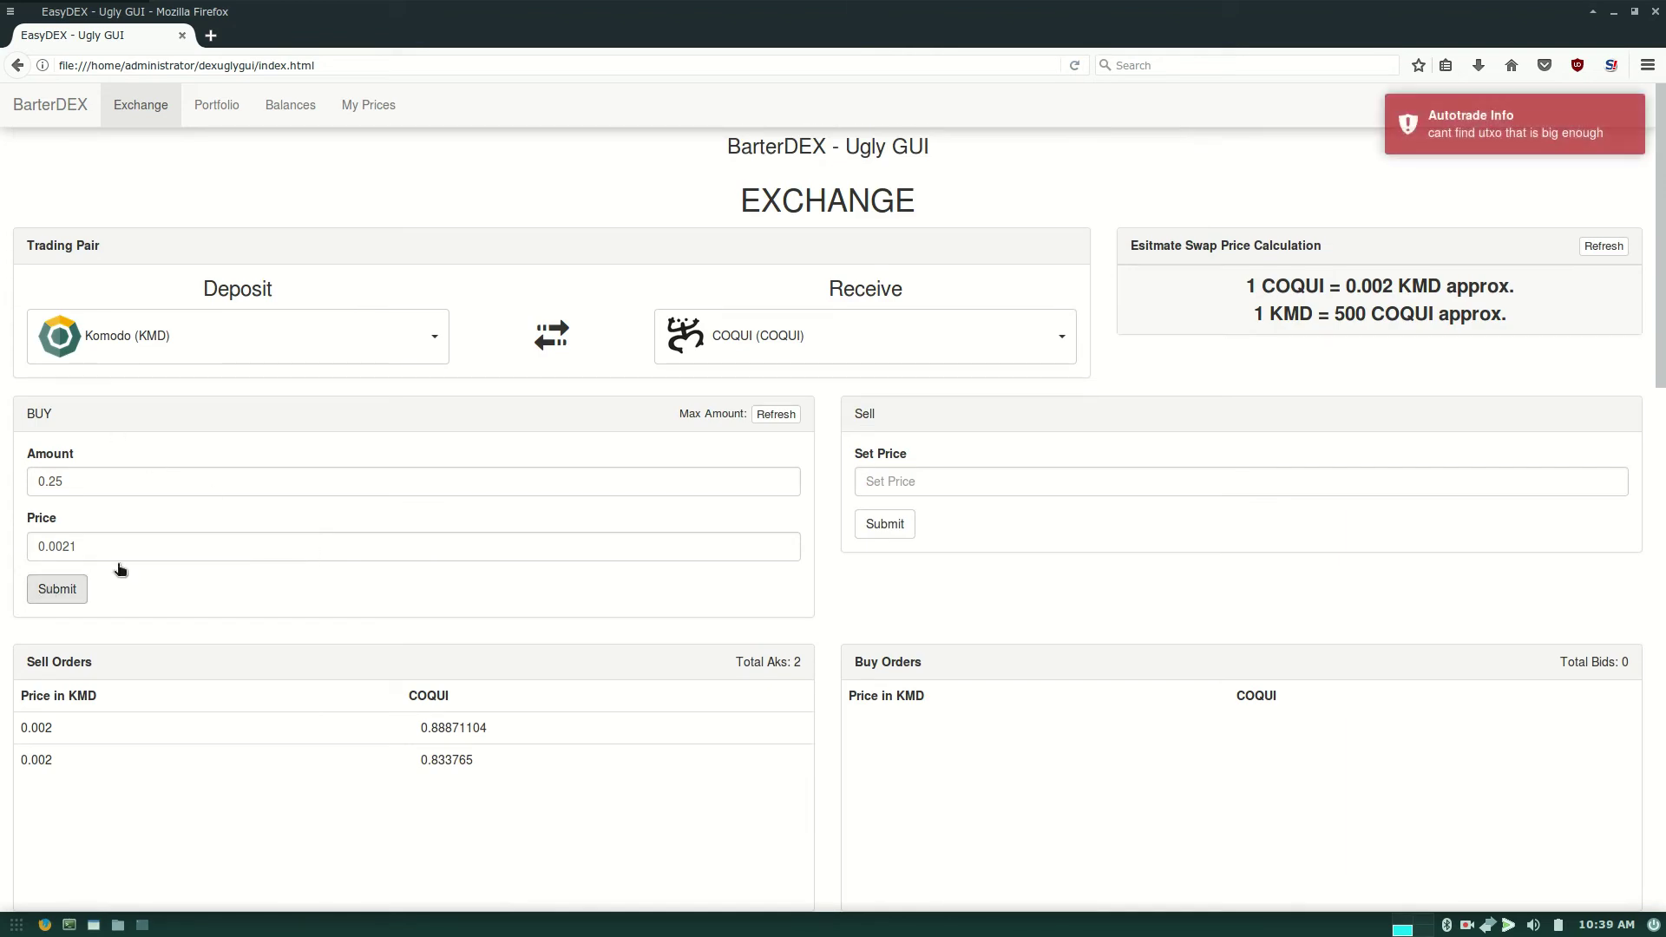
scroll(828, 521, down, 15)
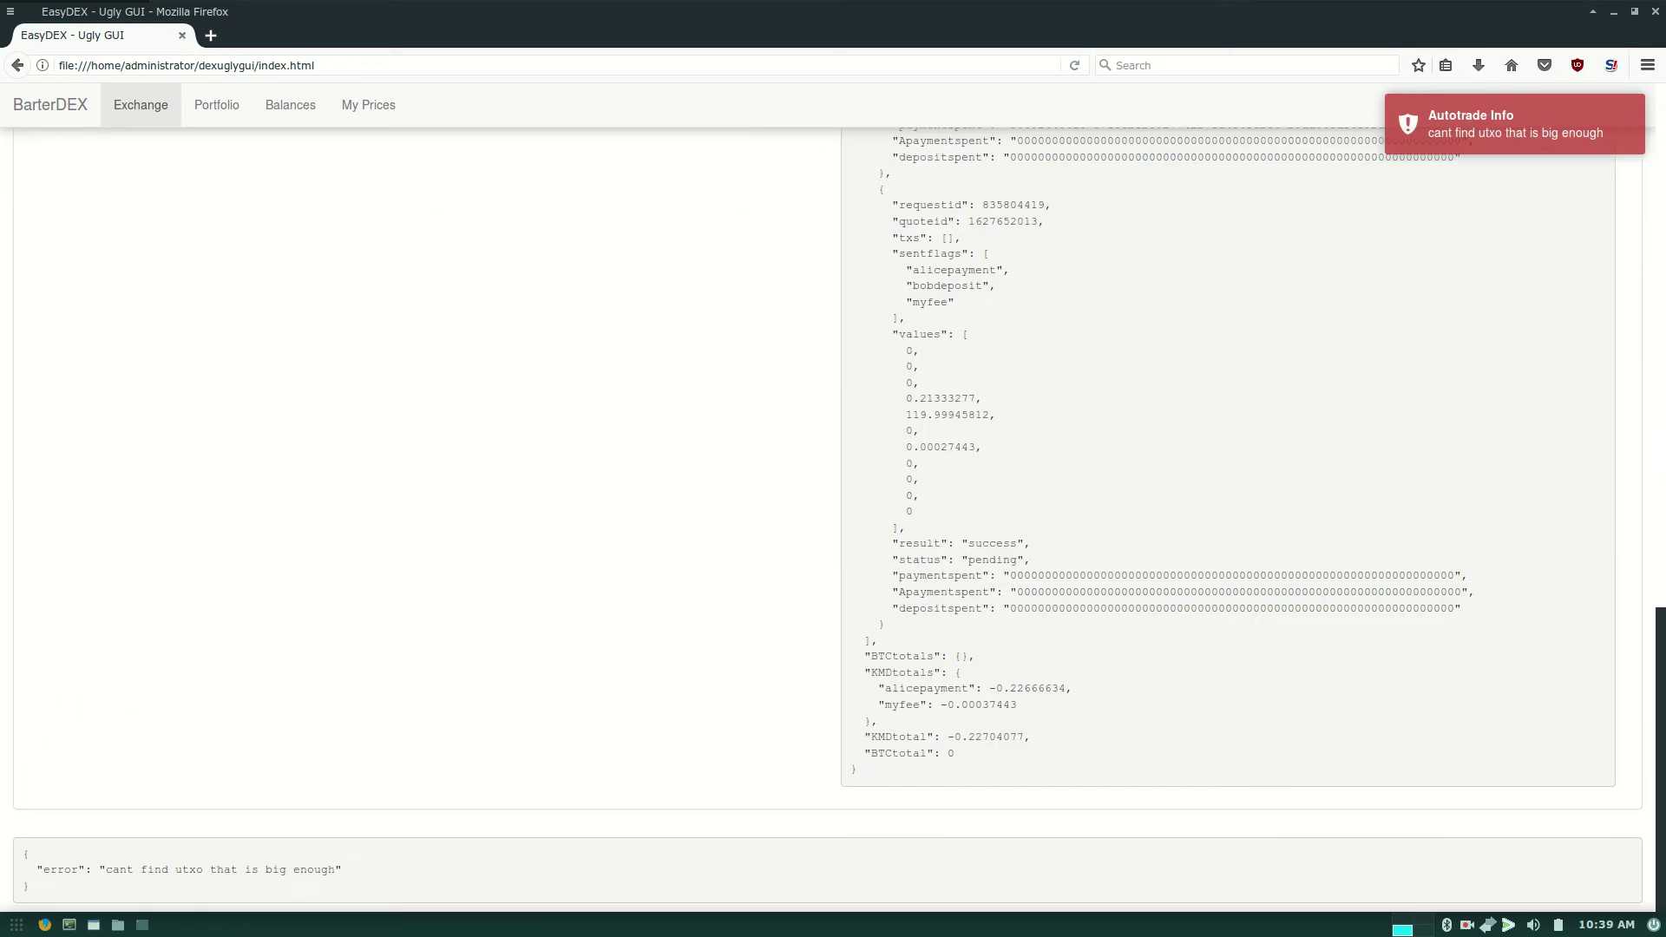
Switch to the Sakura terminal running the dexscripts session and examine the log for the pending swap's progress.
key(alt+Tab)
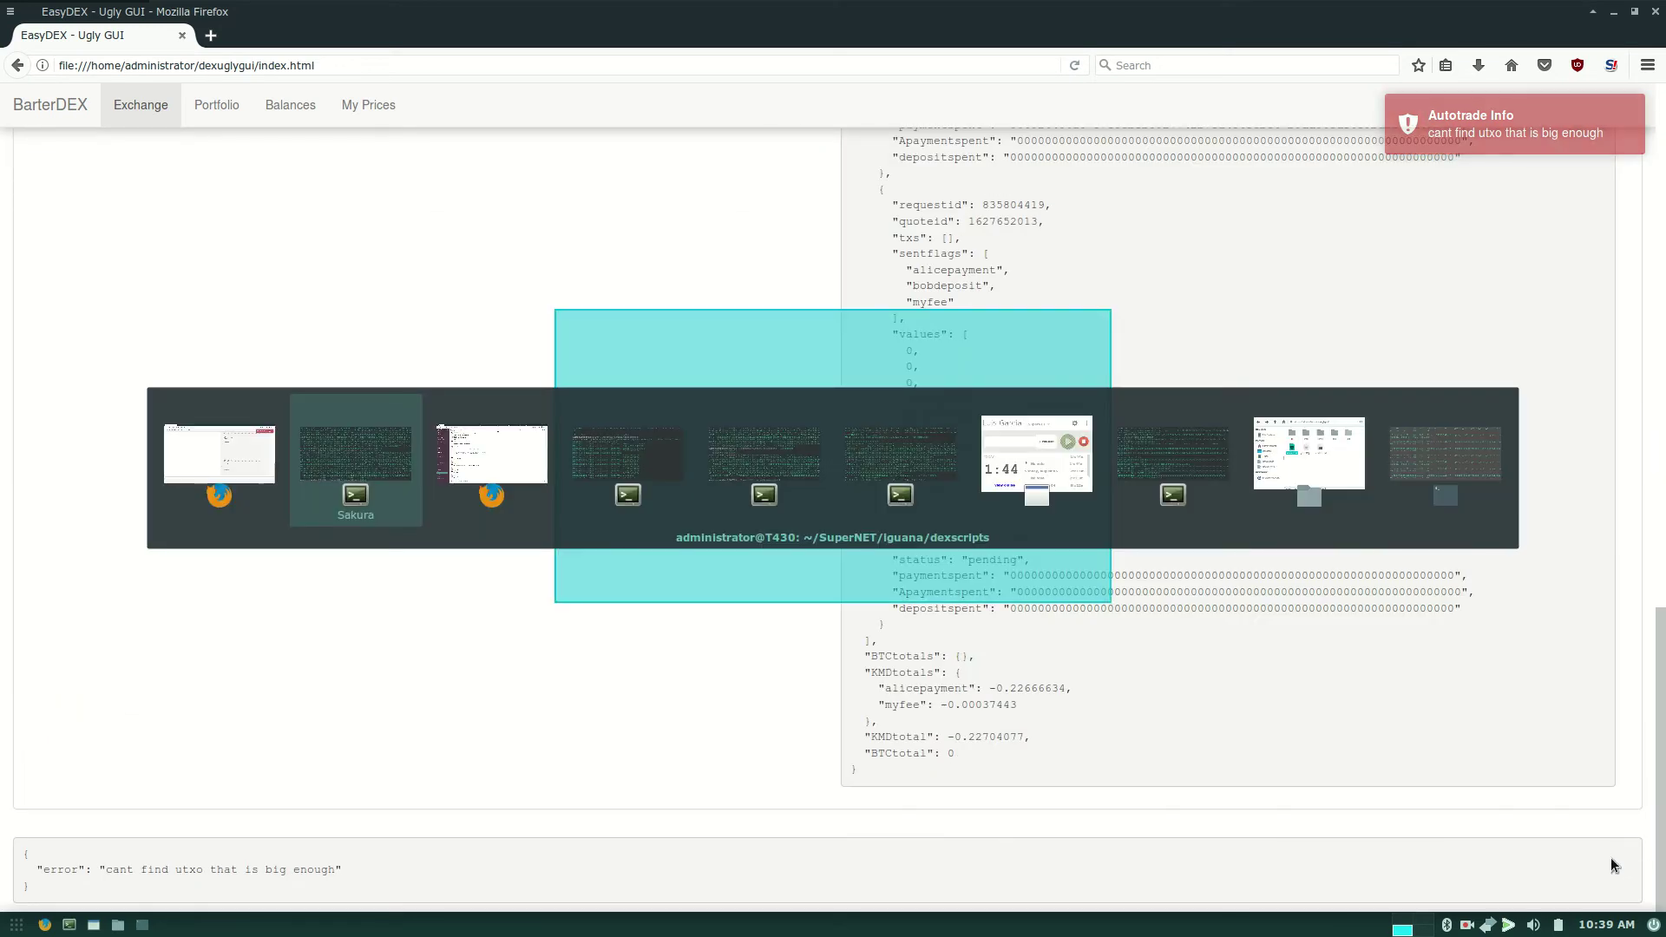
key(alt+Tab)
key(alt+Tab)
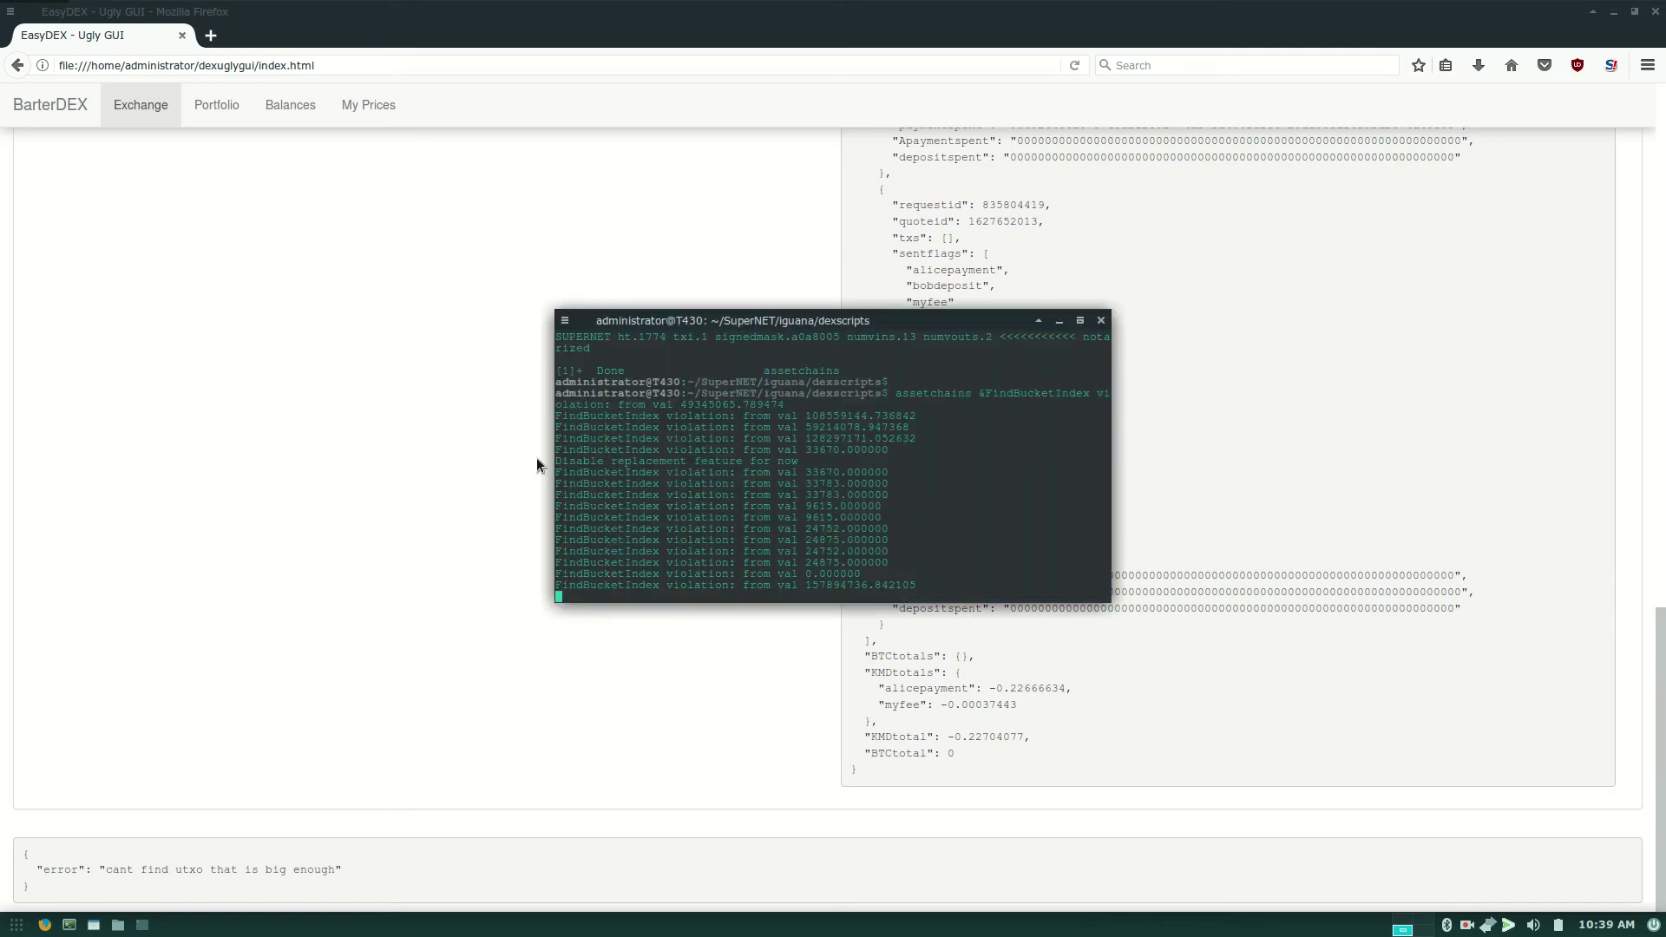
key(alt+Tab)
key(alt+Tab)
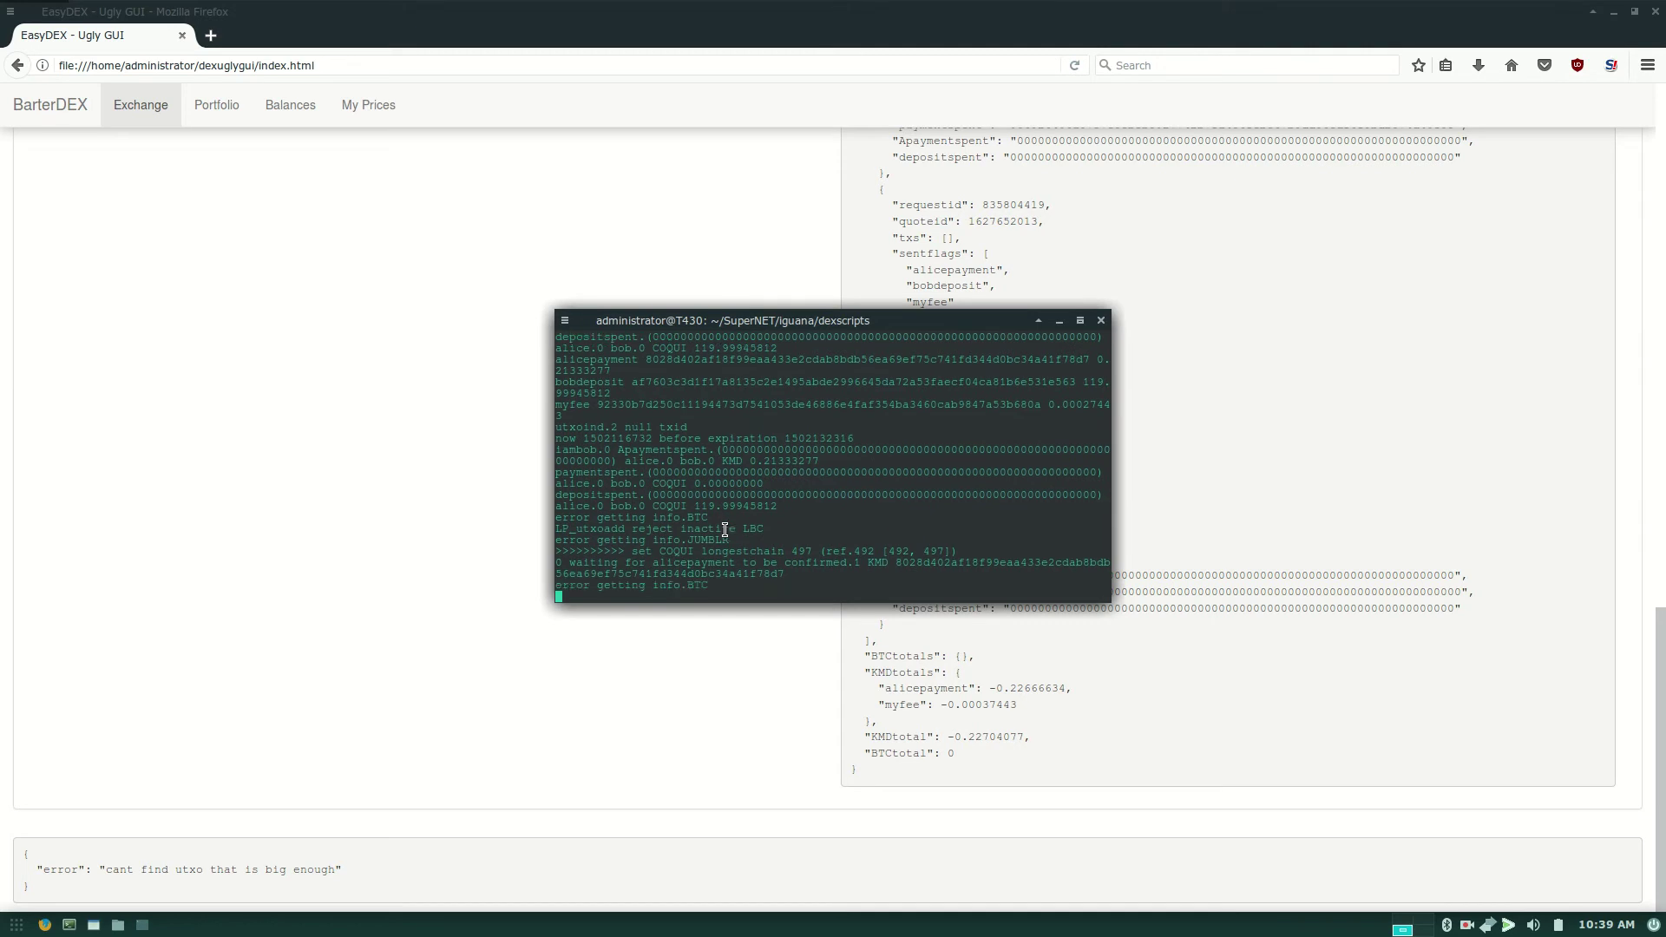
Return to the BarterDEX page in Firefox and try to check the swap status without entering a request ID or quote ID.
click(389, 523)
scroll(389, 523, up, 10)
scroll(389, 523, up, 1)
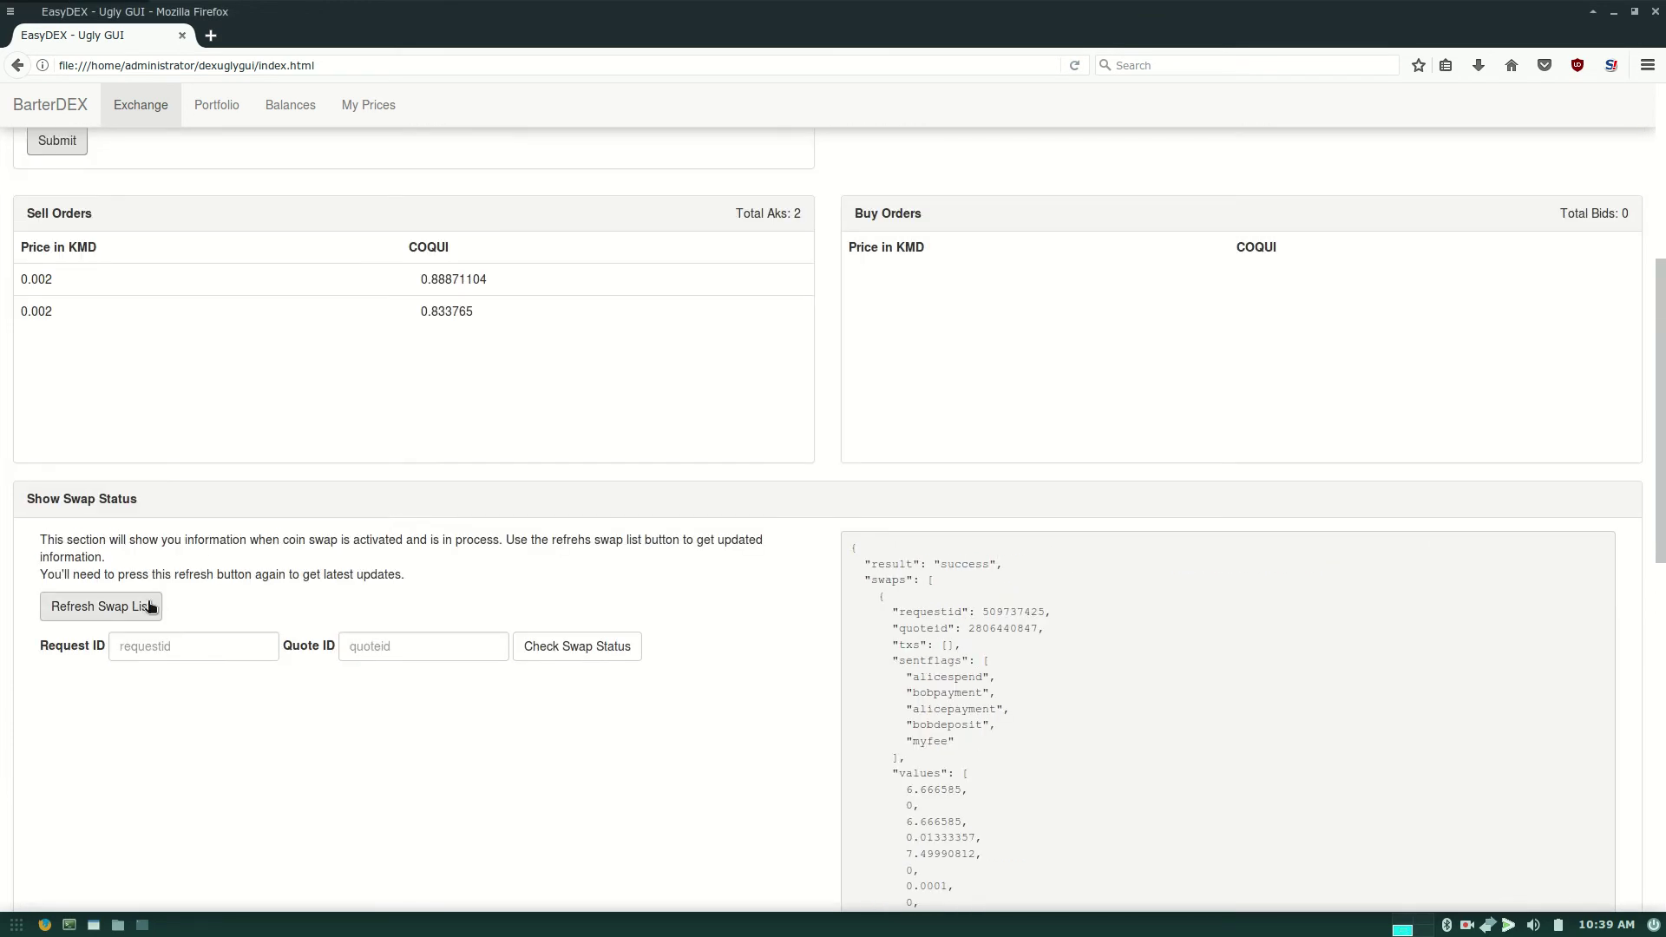
click(568, 644)
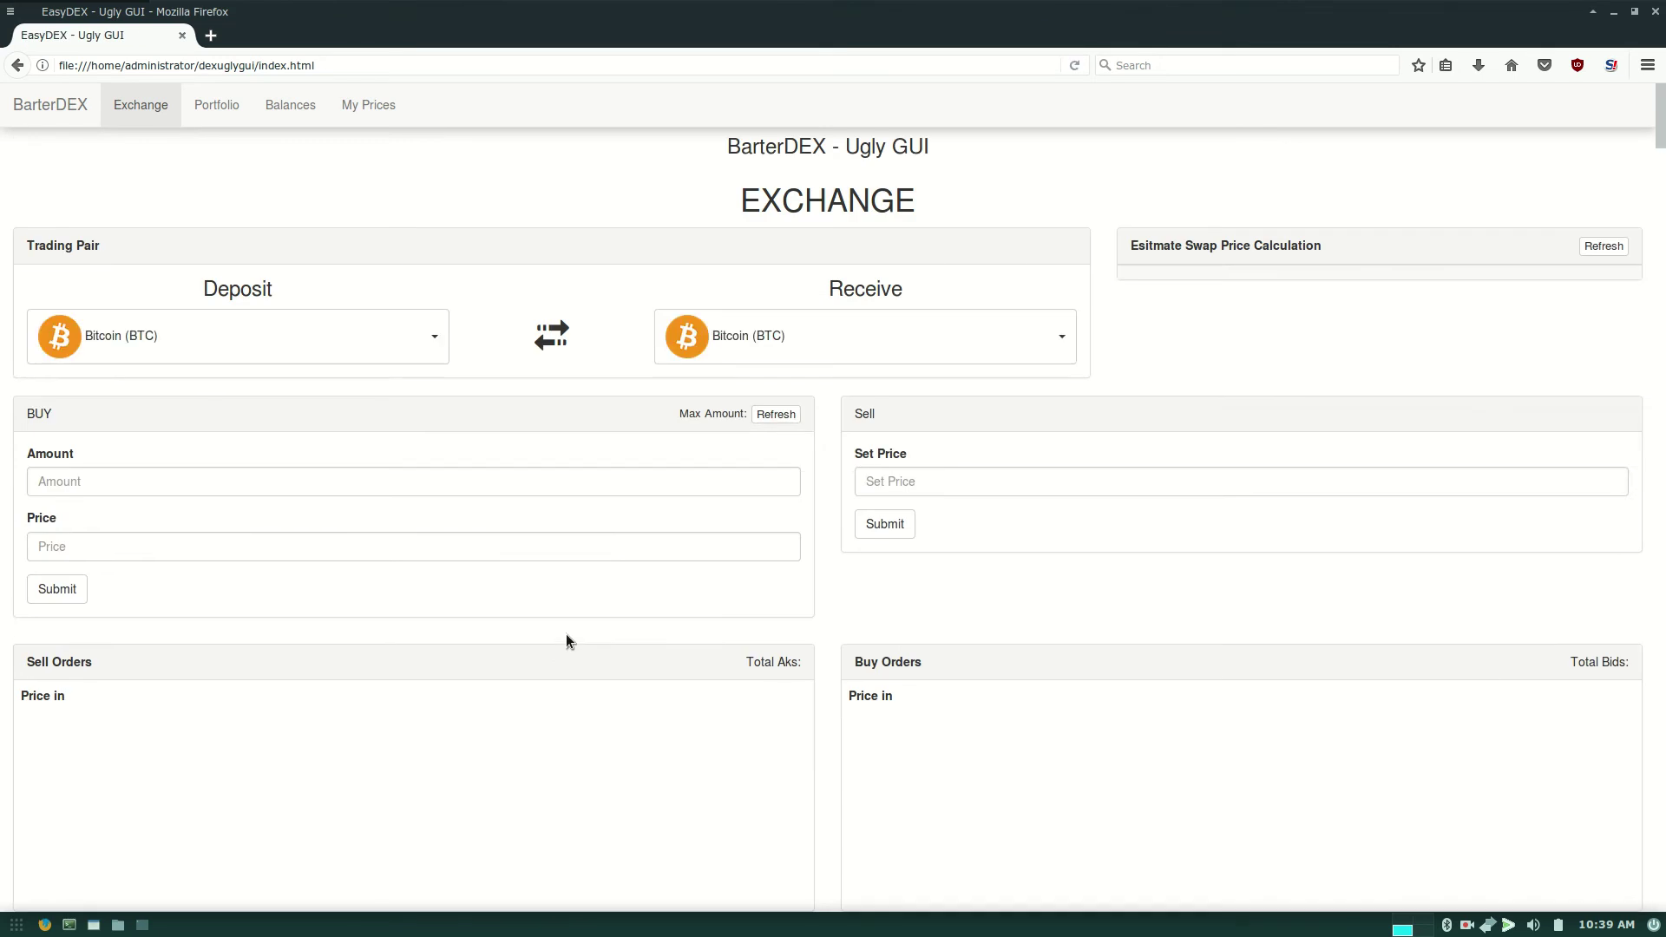
Set the trading pair to deposit Komodo (KMD) and receive COQUI (COQUI).
click(351, 336)
click(254, 465)
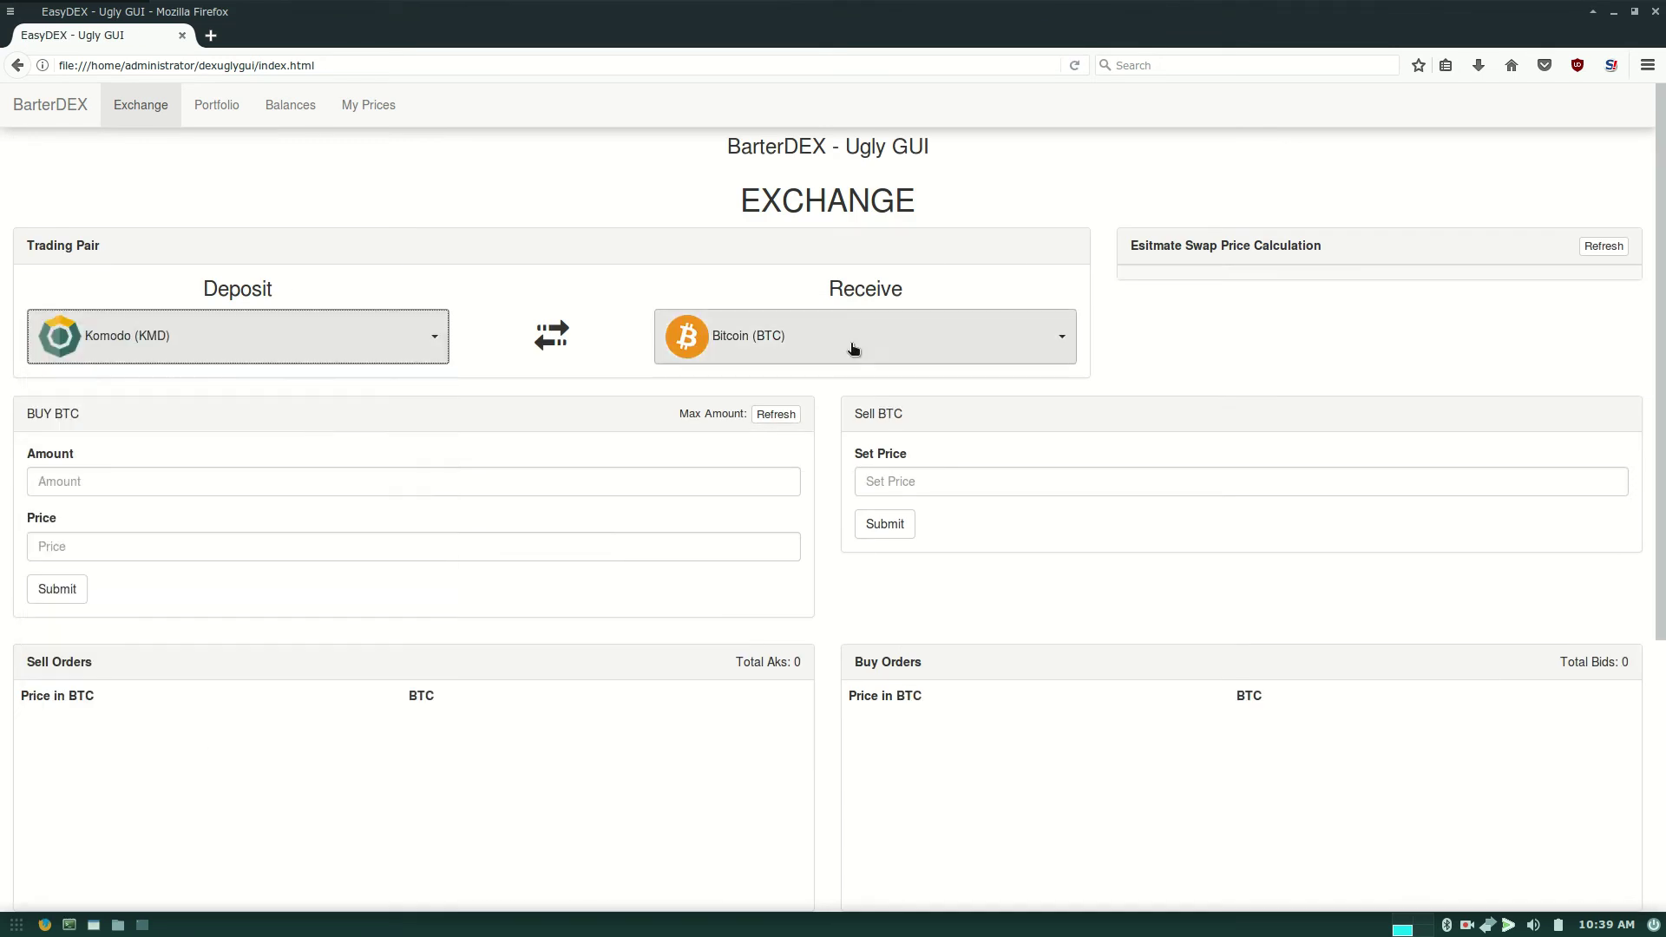
click(919, 344)
scroll(923, 573, down, 3)
scroll(919, 581, down, 3)
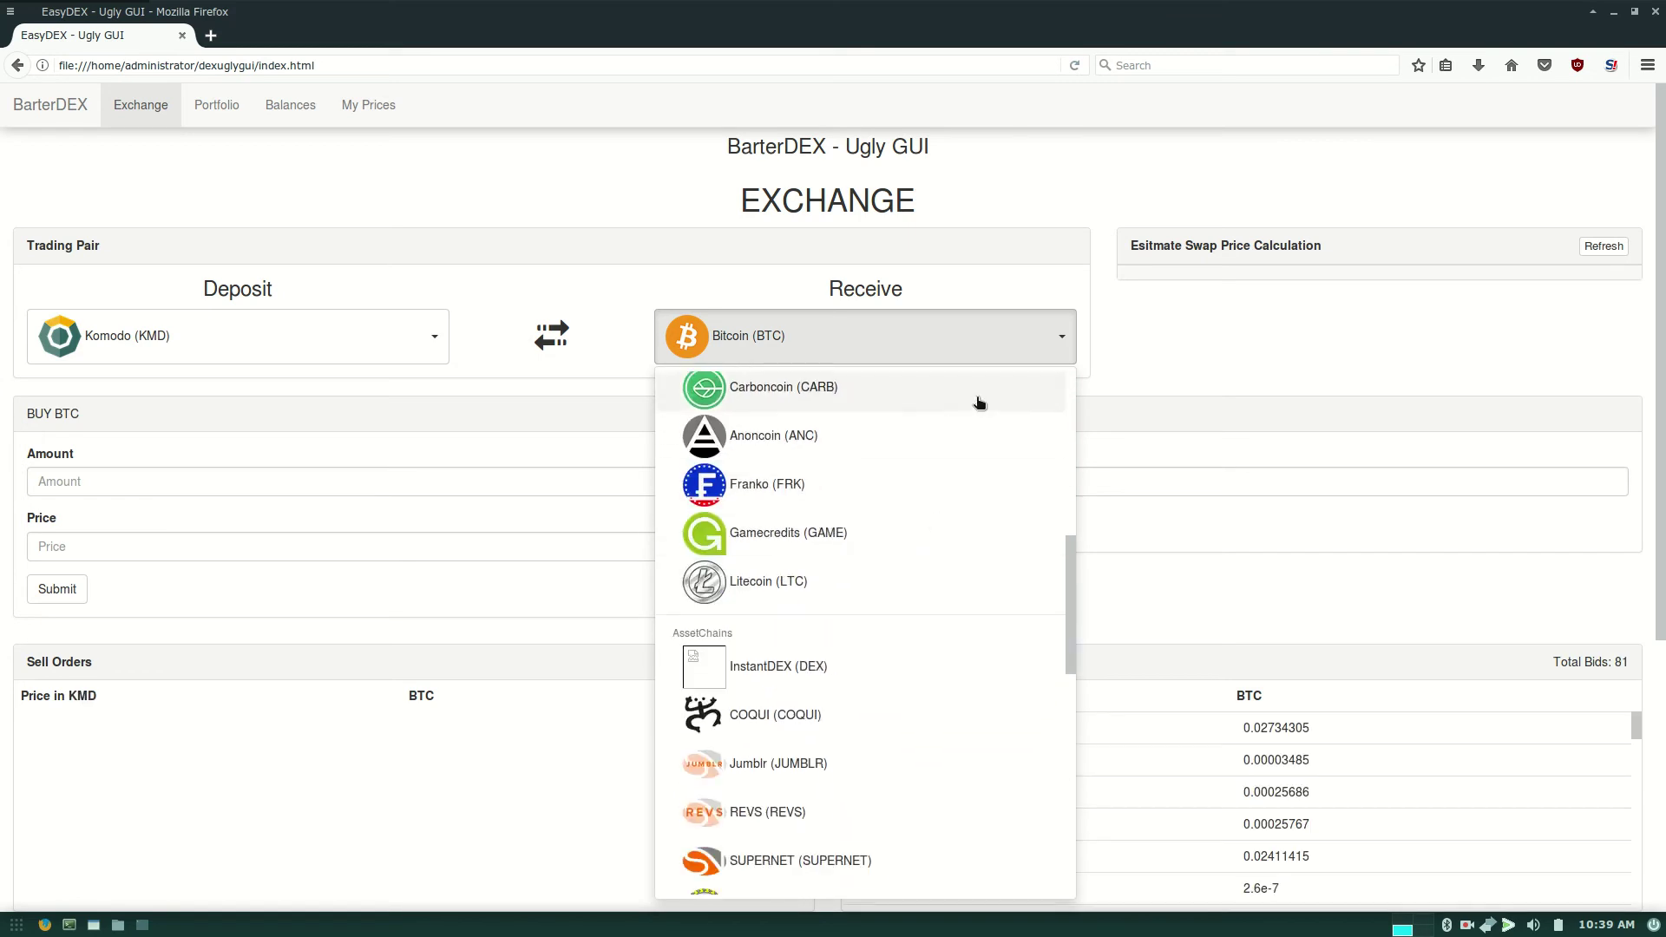
click(787, 719)
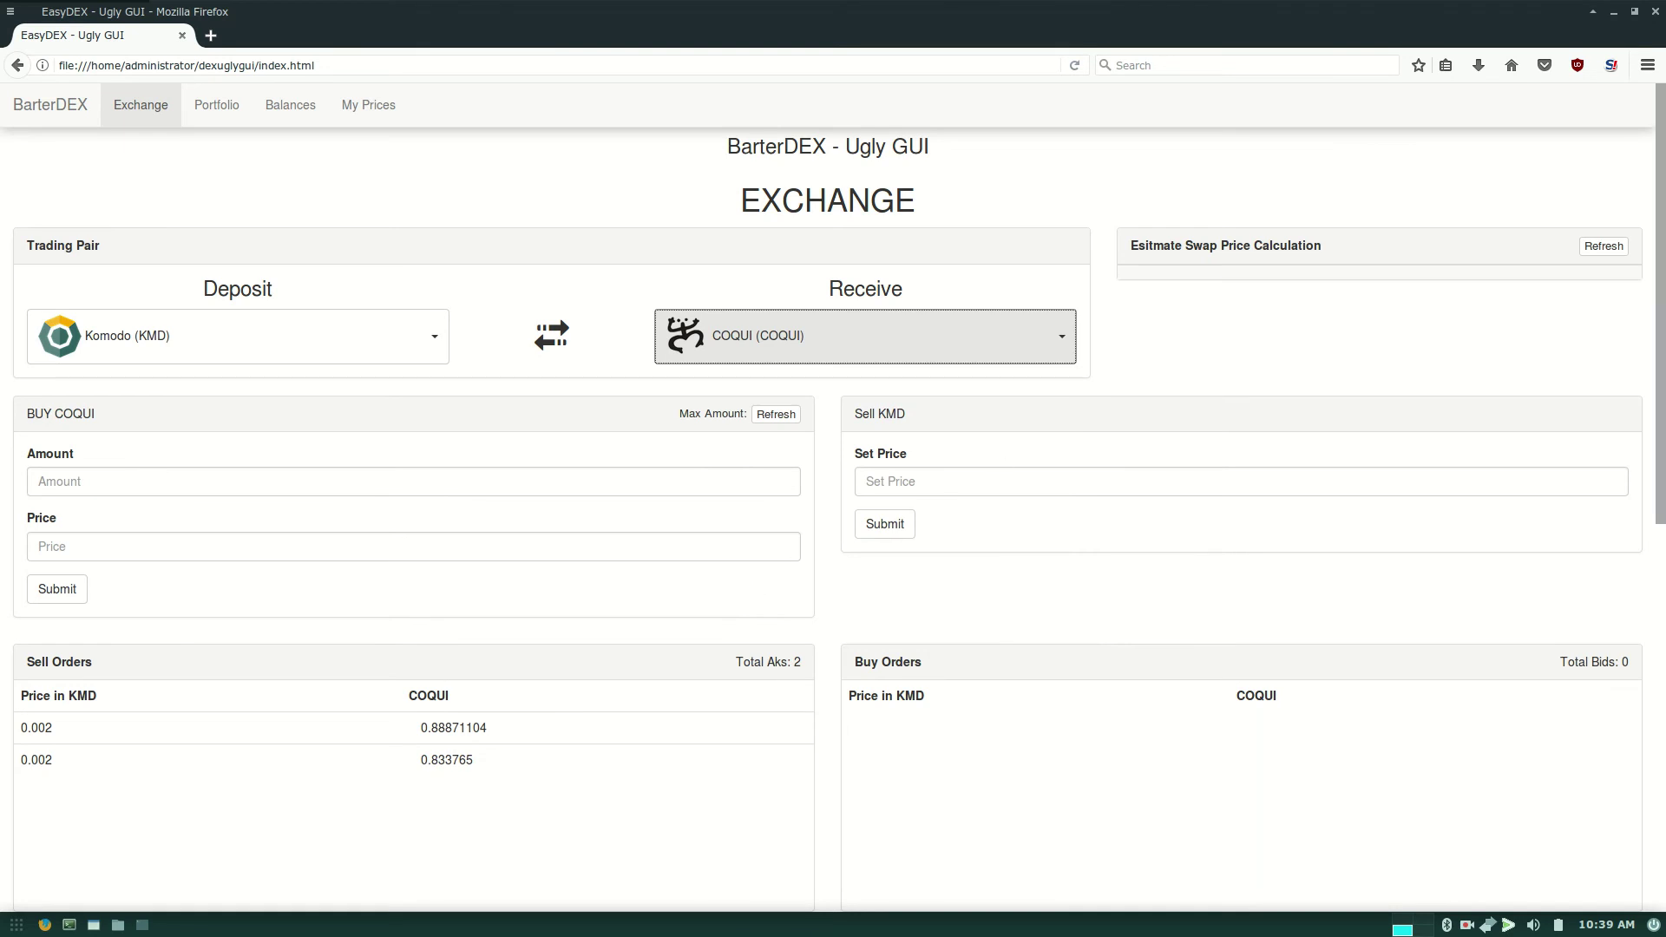
Refresh the swap list again and review the status of the most recent swap entry.
scroll(833, 521, down, 10)
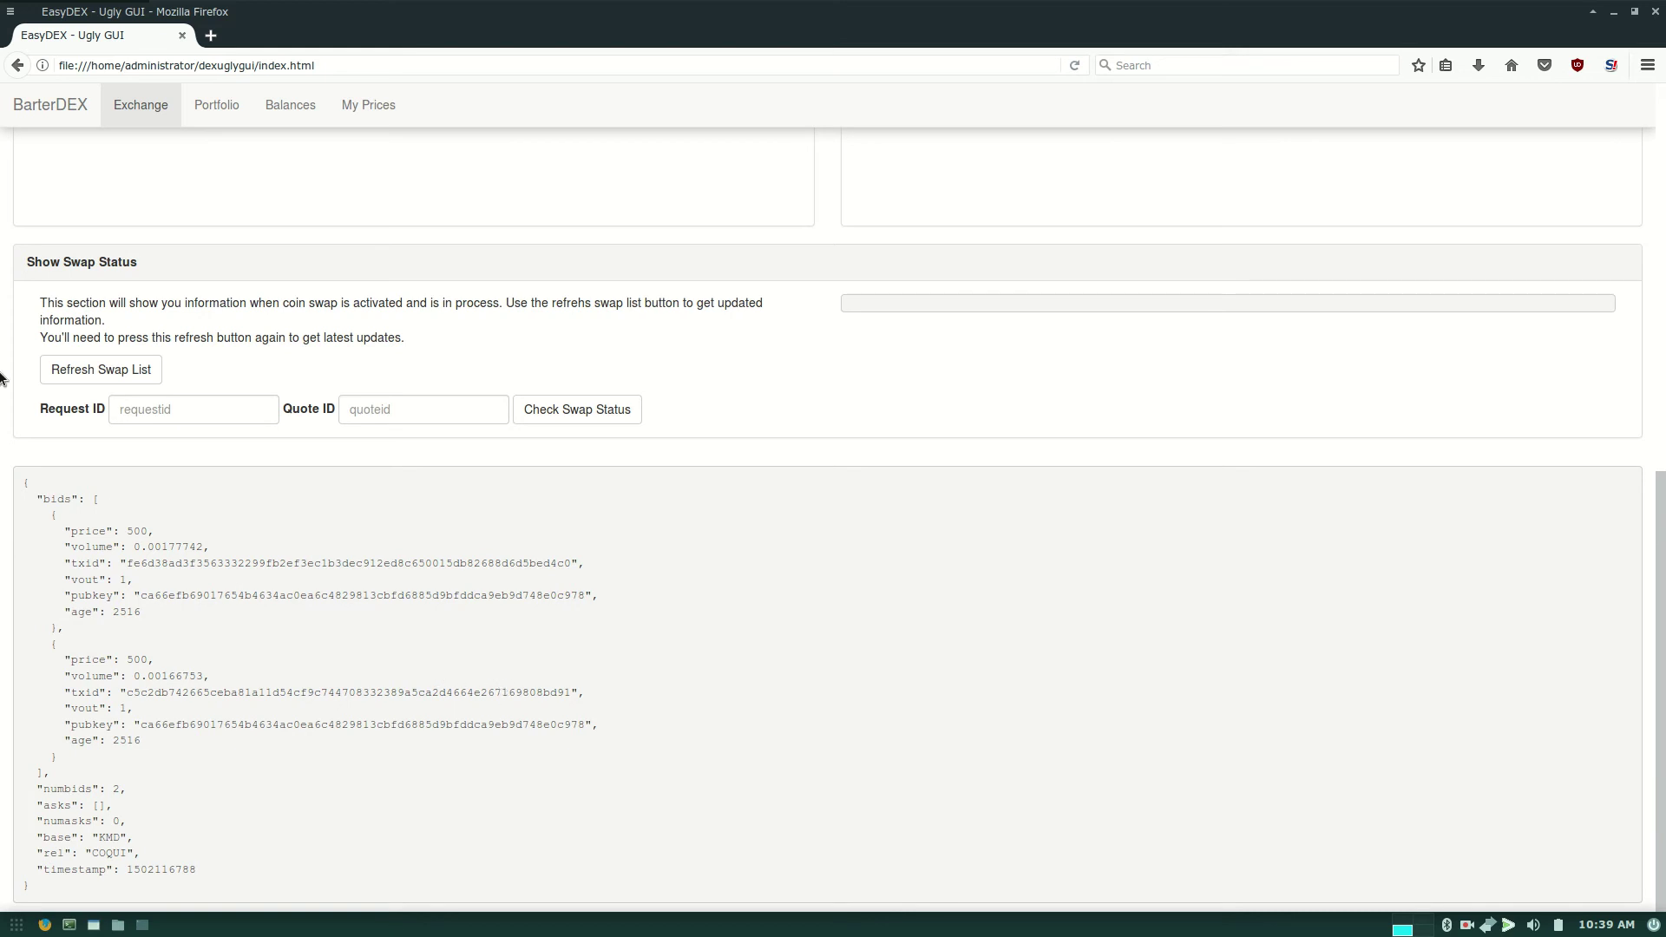
click(141, 374)
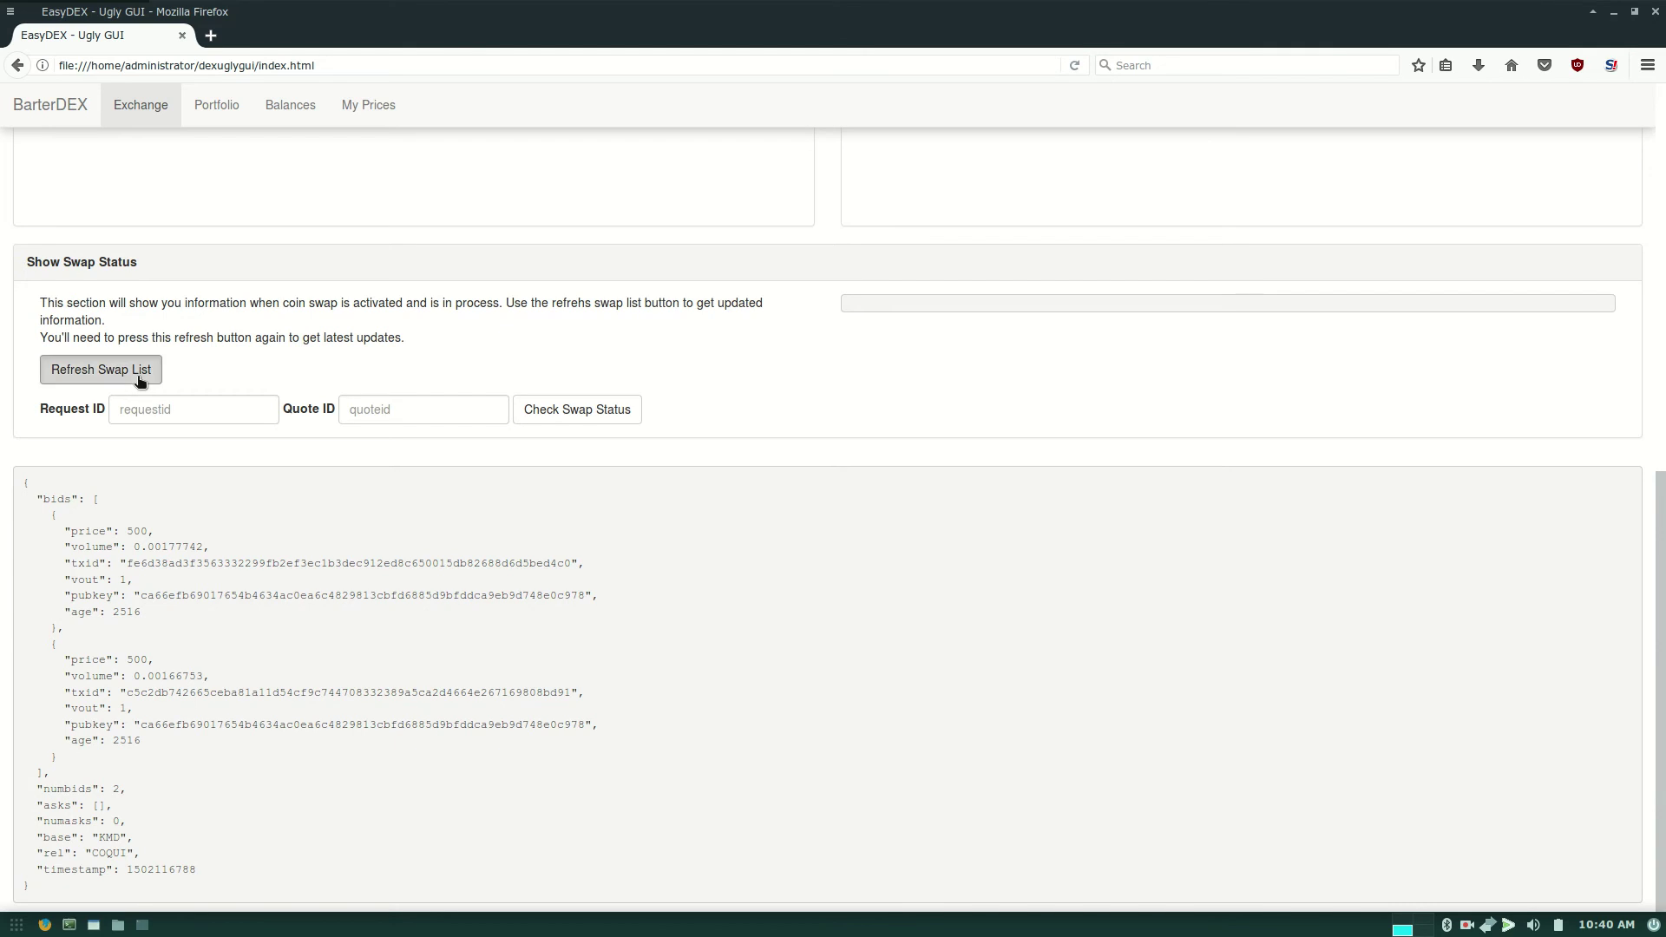
scroll(833, 520, down, 7)
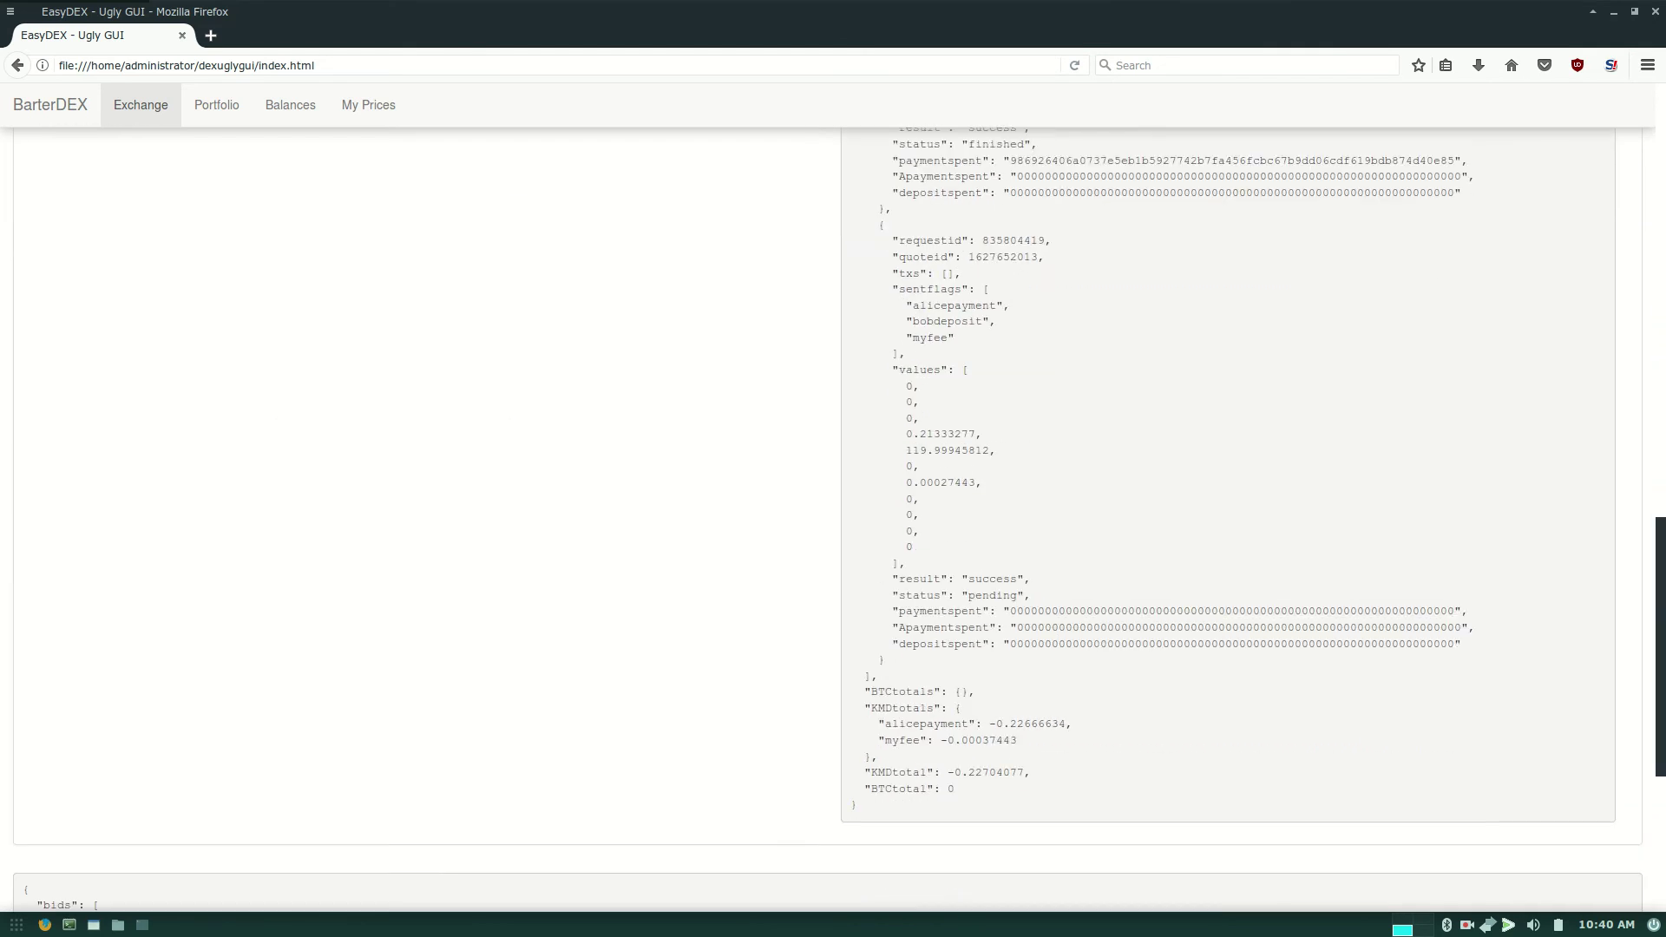
scroll(833, 520, up, 6)
scroll(833, 521, up, 10)
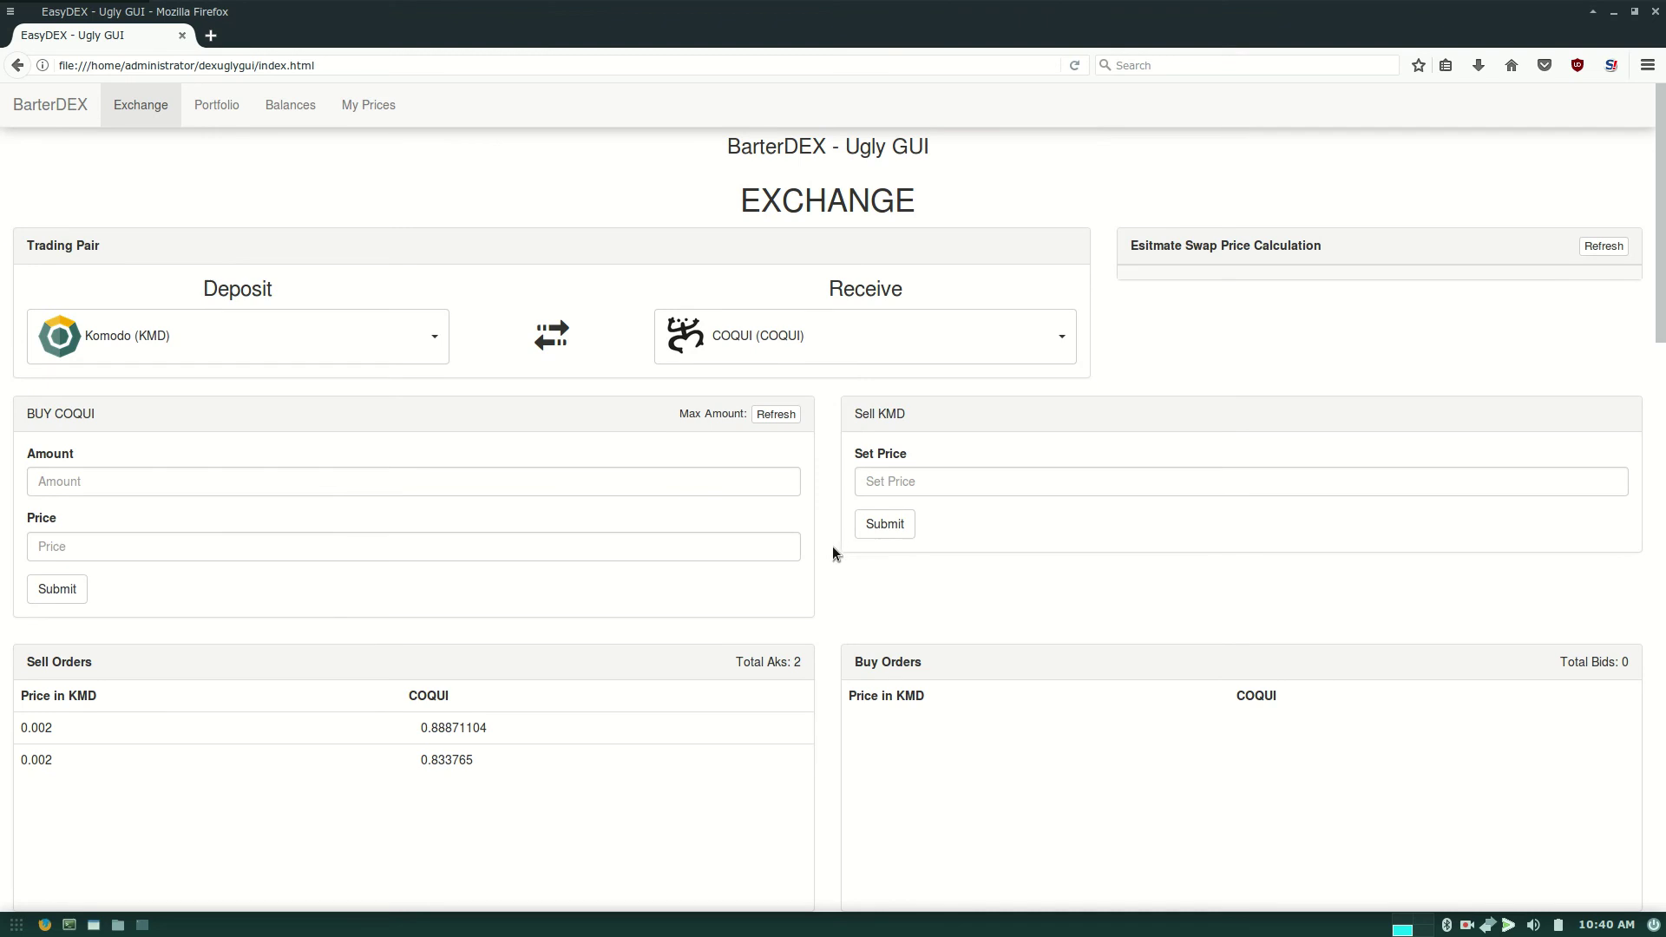
Switch to the Sakura terminal, follow the log until the swap ends, and select the completed swap's output.
key(alt+Tab)
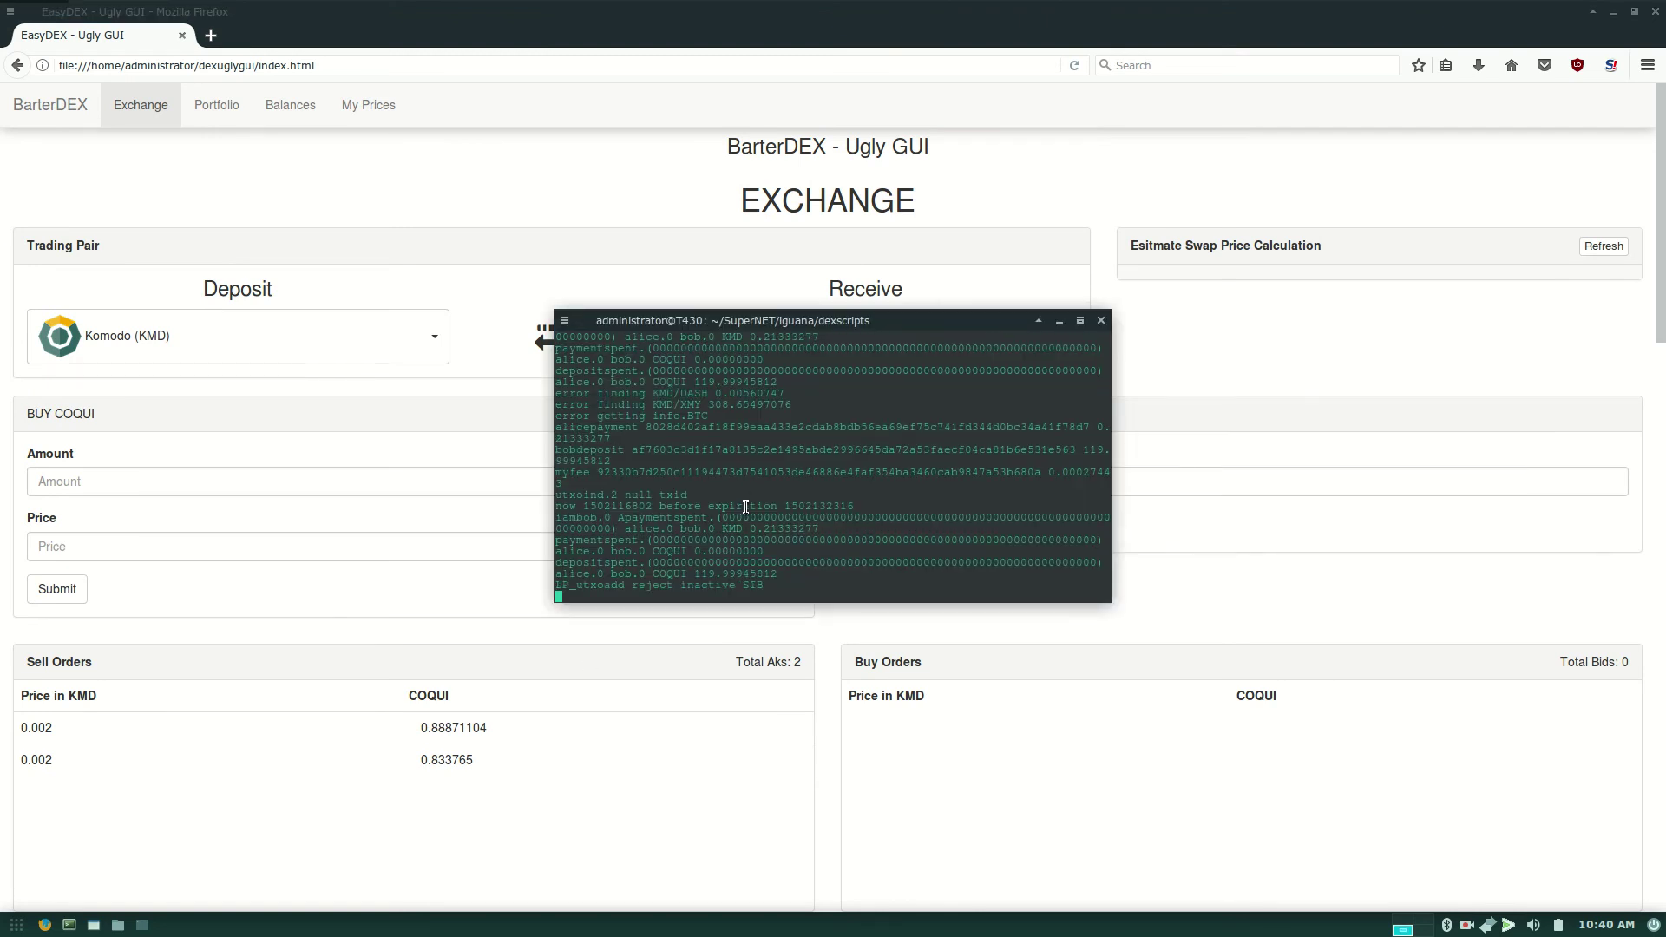
scroll(745, 507, up, 3)
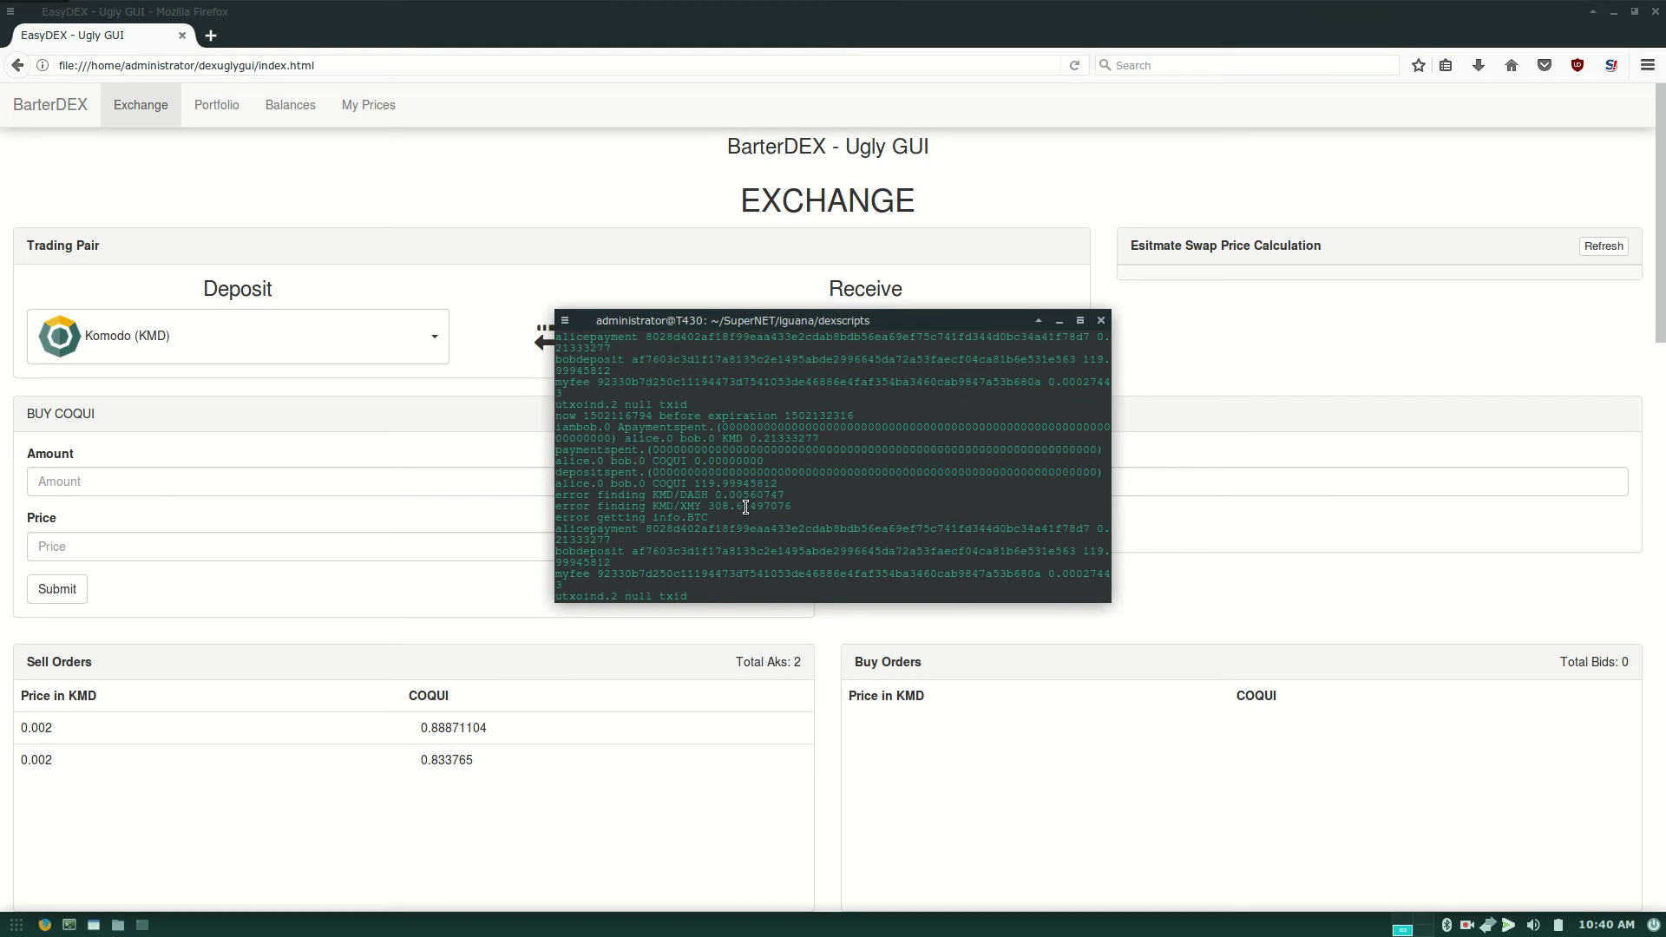
scroll(745, 507, up, 4)
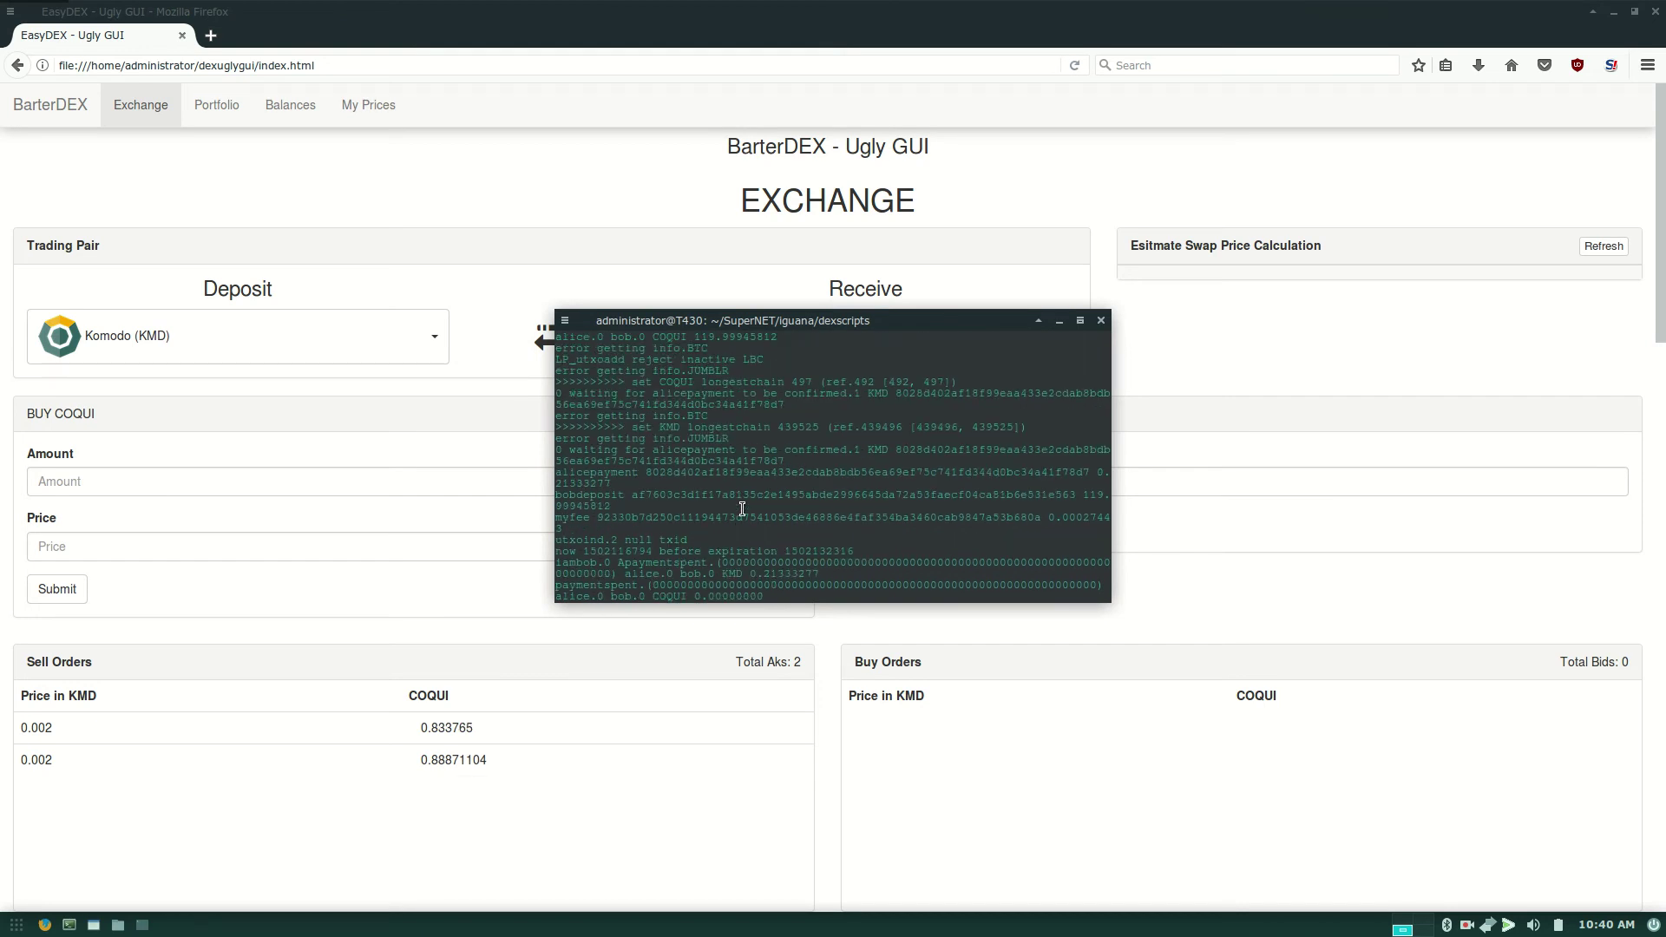
scroll(741, 508, down, 7)
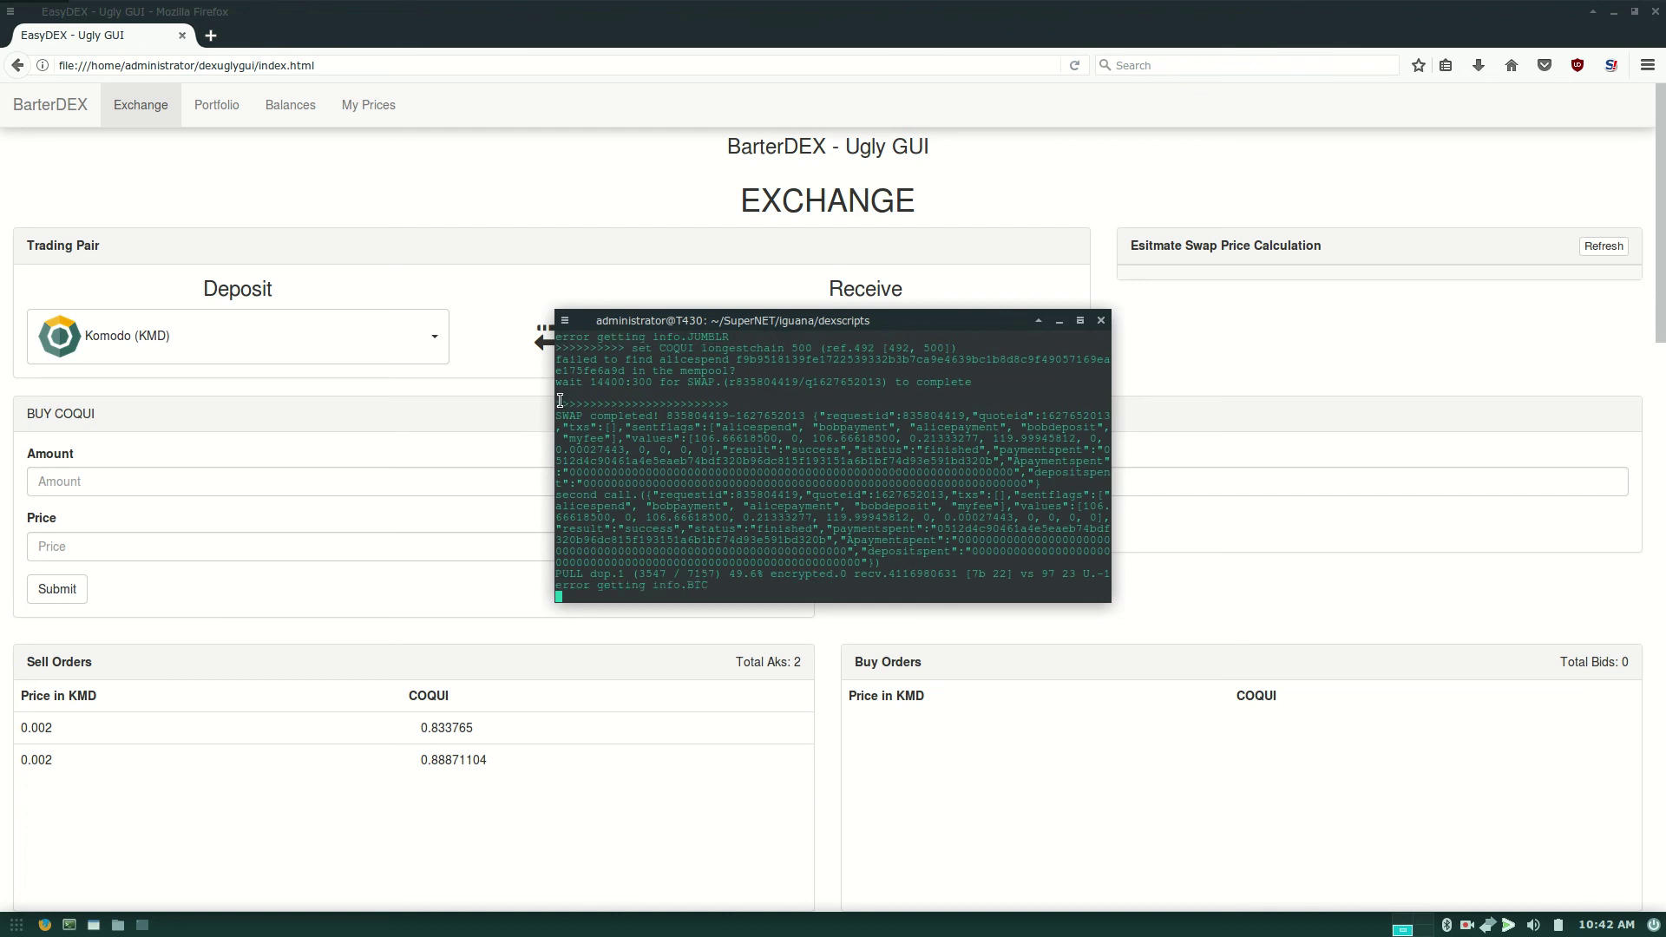
drag(560, 400, 1062, 558)
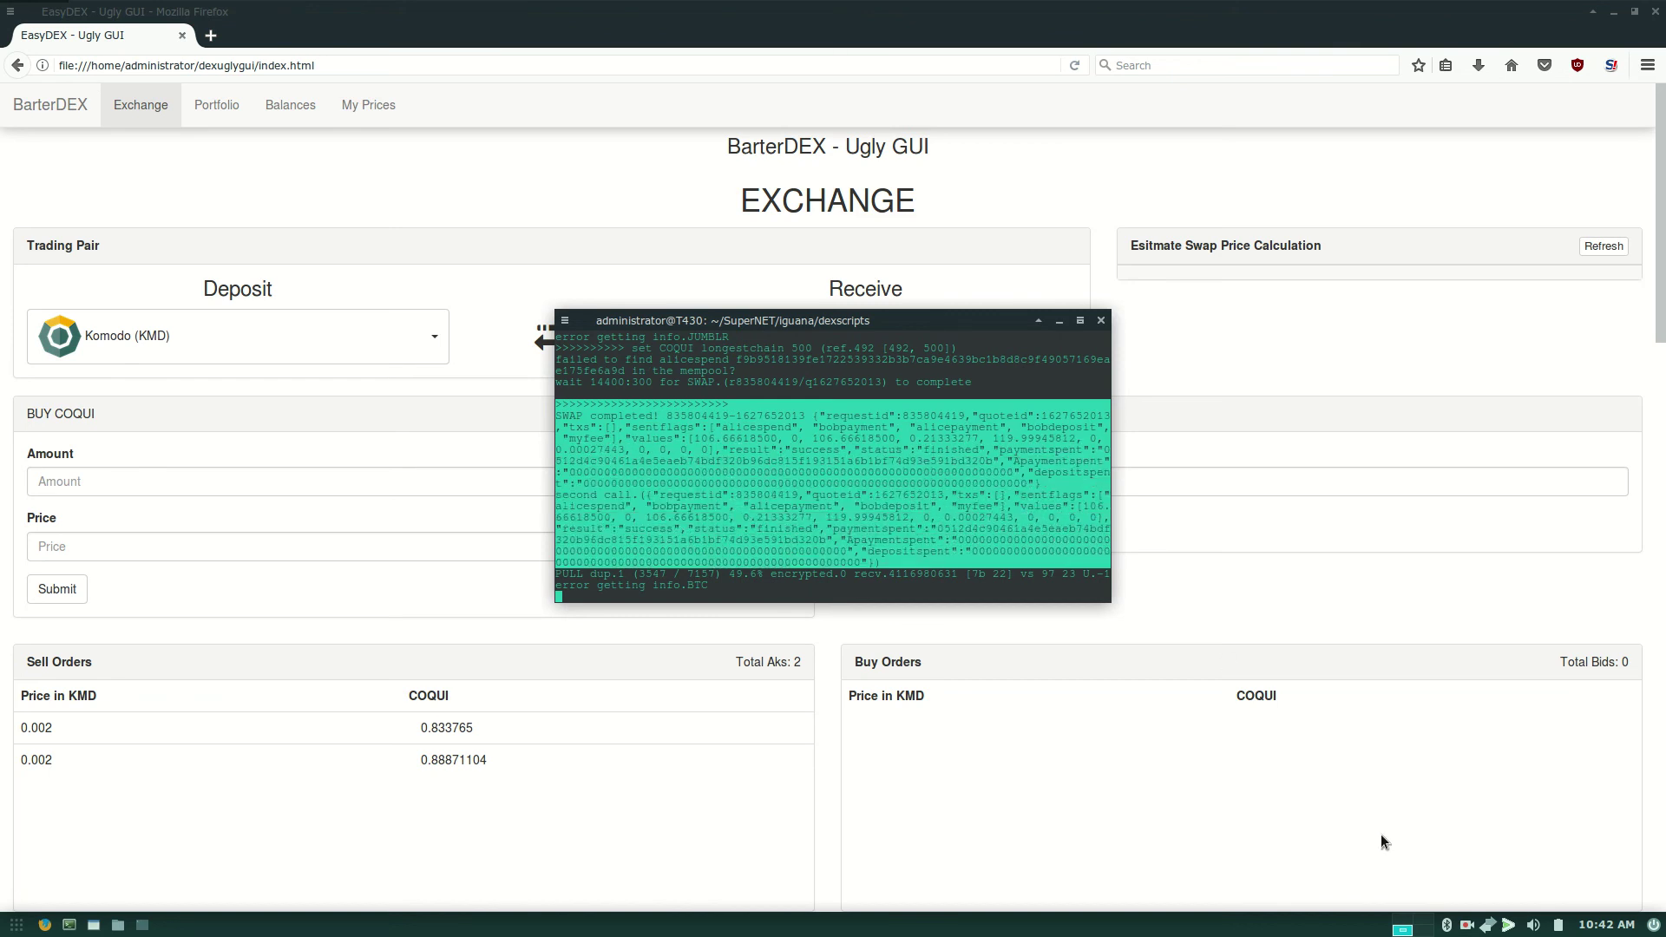
click(1474, 925)
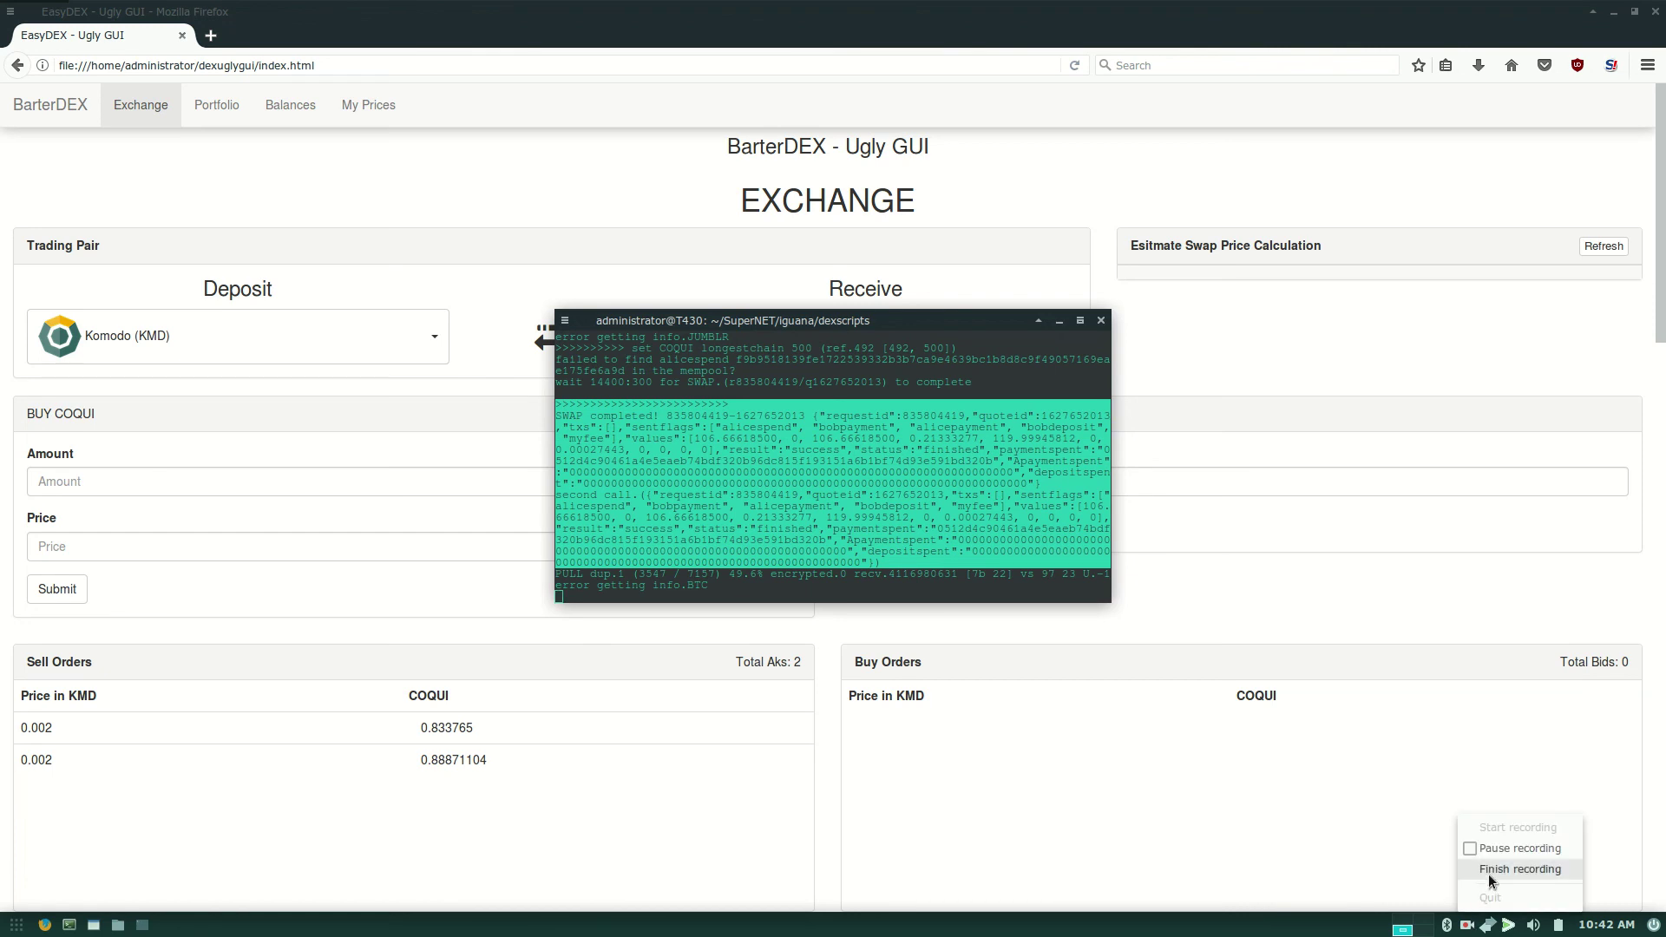